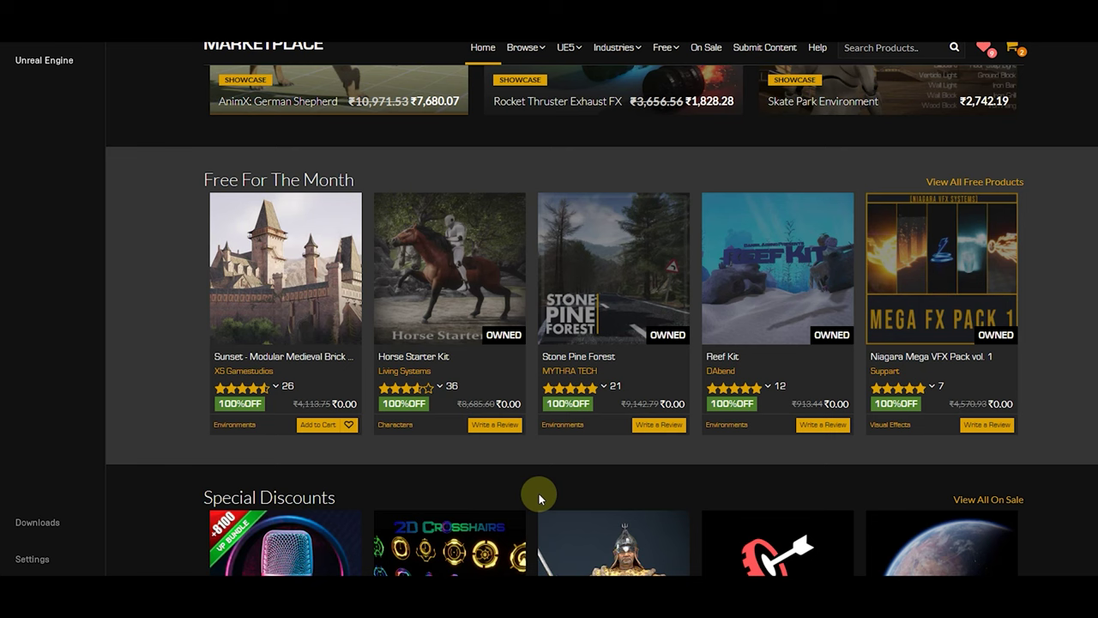
- Open the Horse Starter Kit product page and view its preview images, including the running horses
click(433, 316)
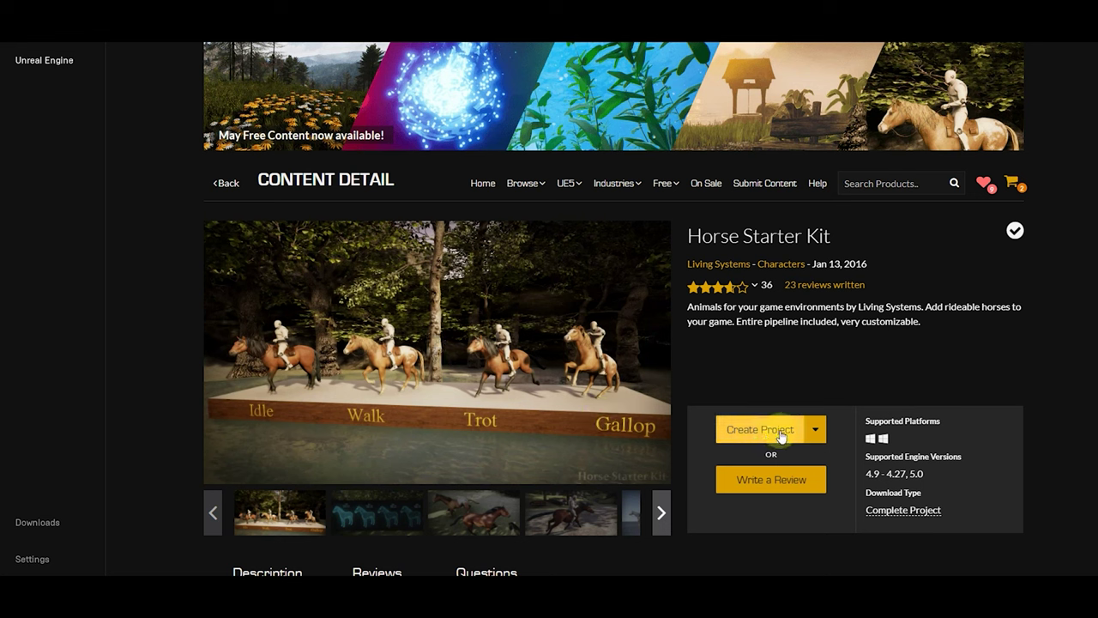
scroll(841, 367, down, 2)
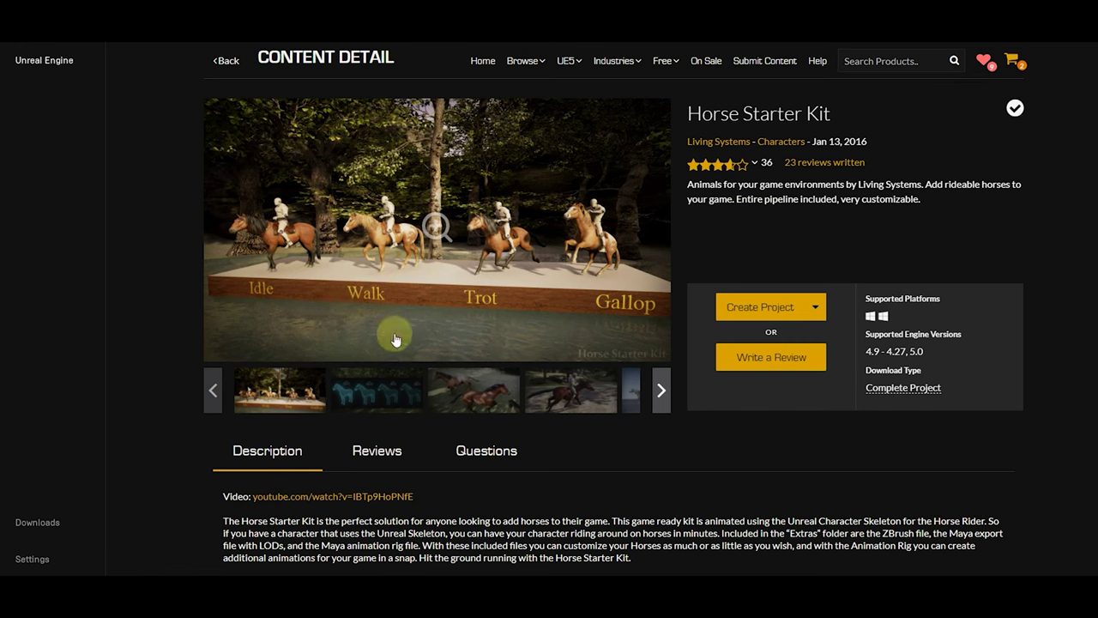
click(387, 391)
click(506, 390)
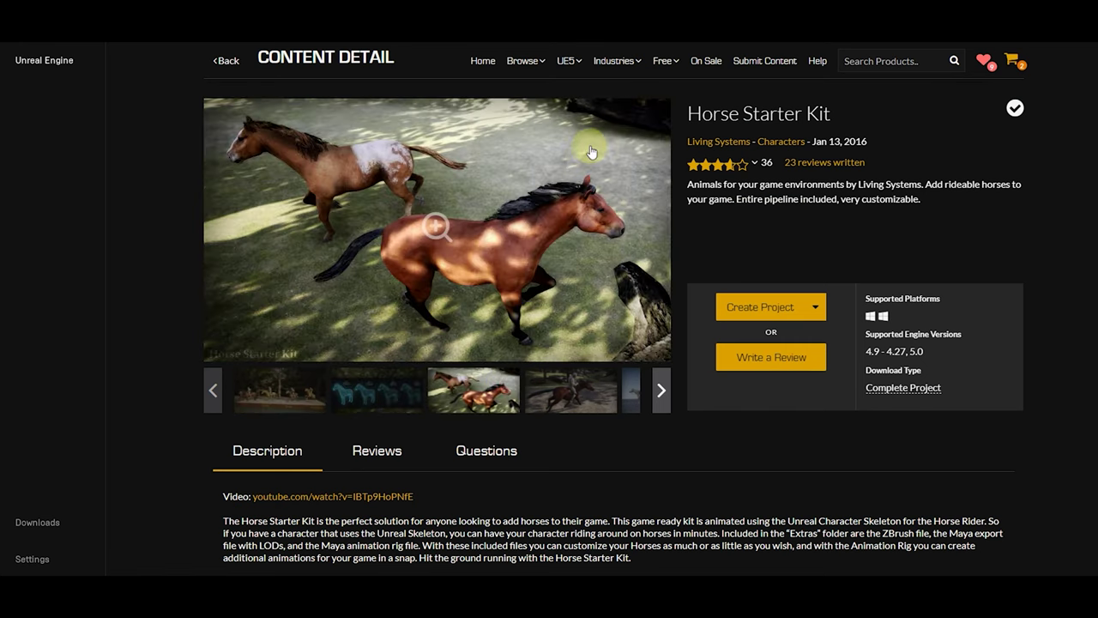
- Read the Horse Starter Kit's description and technical details, returning to the top of its product page
scroll(446, 283, down, 6)
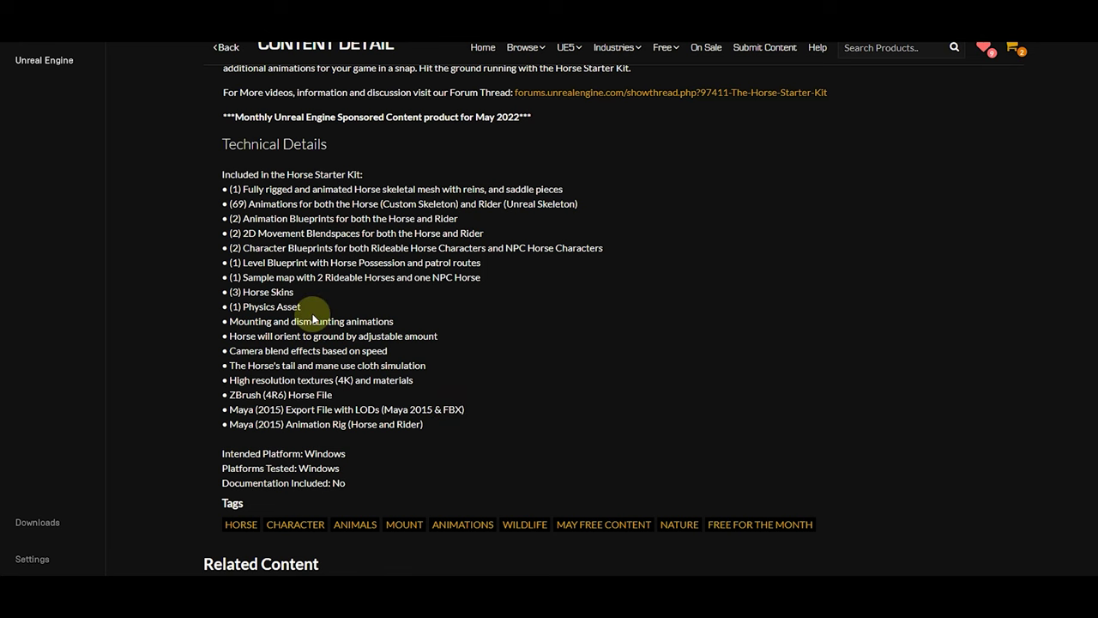
scroll(374, 350, up, 5)
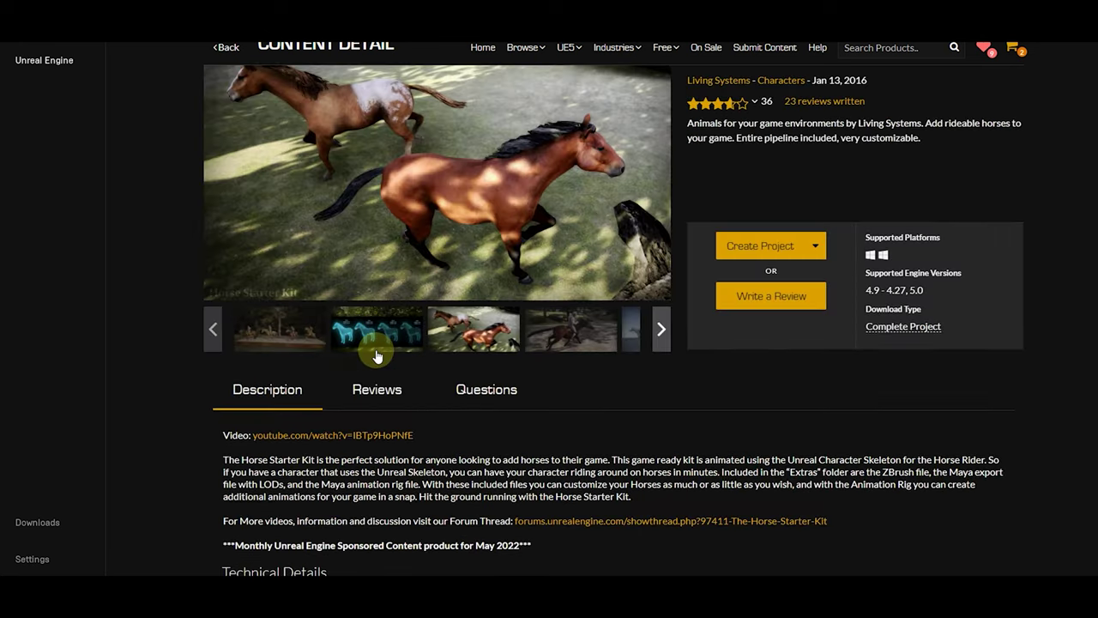
scroll(376, 355, up, 2)
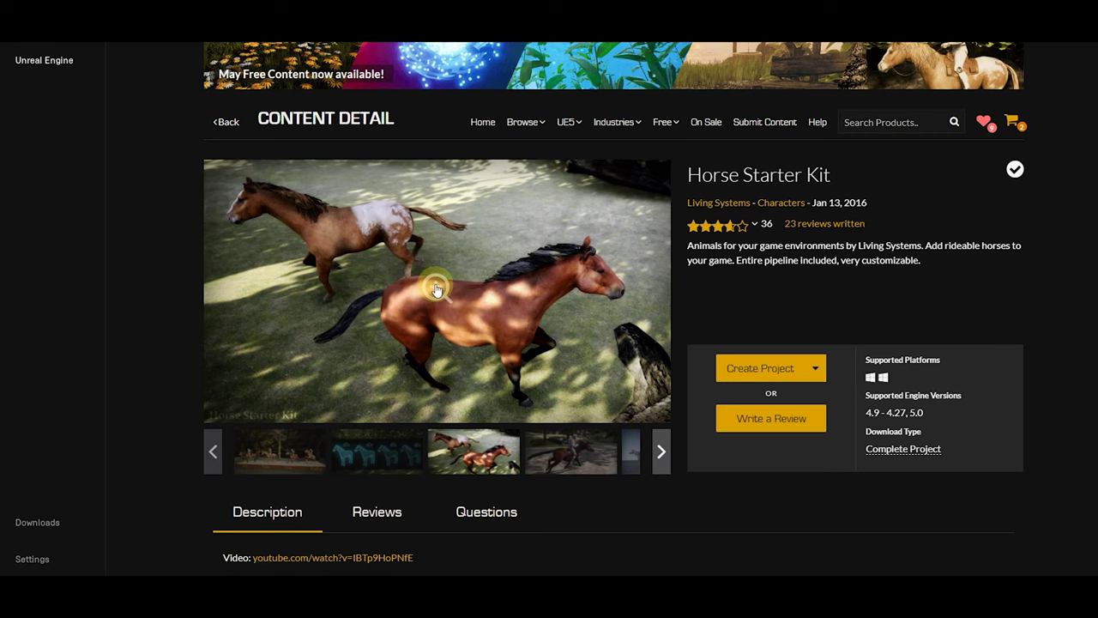
scroll(438, 292, up, 1)
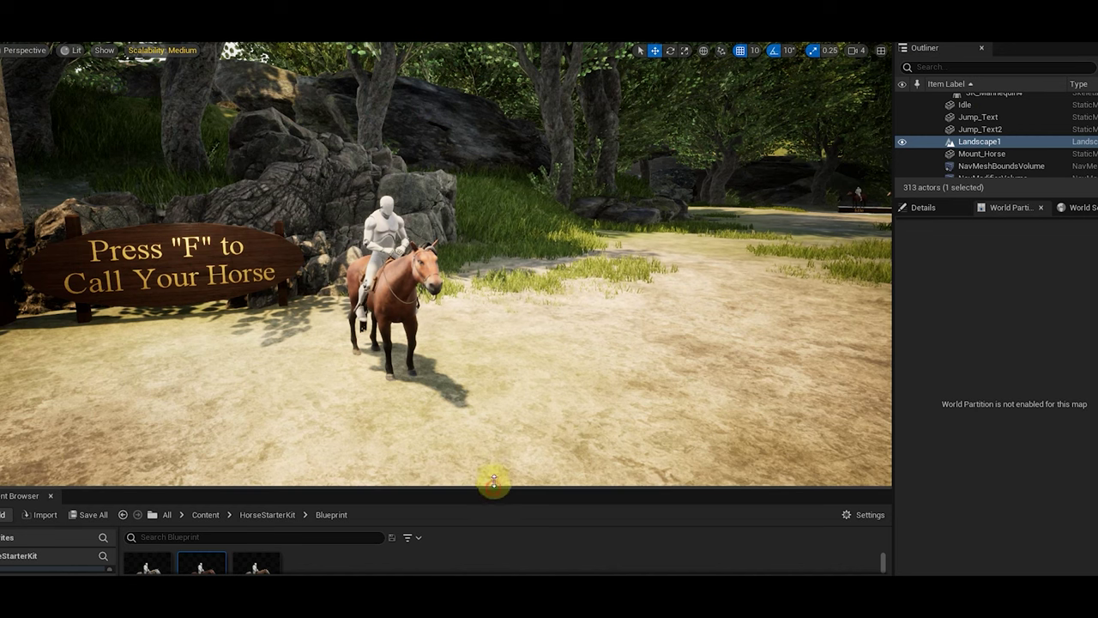
- Look around the demo level, play it while riding the brown horse forward, and end the play session
mouse_move(495, 480)
mouse_down()
mouse_move(495, 446)
mouse_move(498, 474)
mouse_up()
right_drag(429, 350, 468, 343)
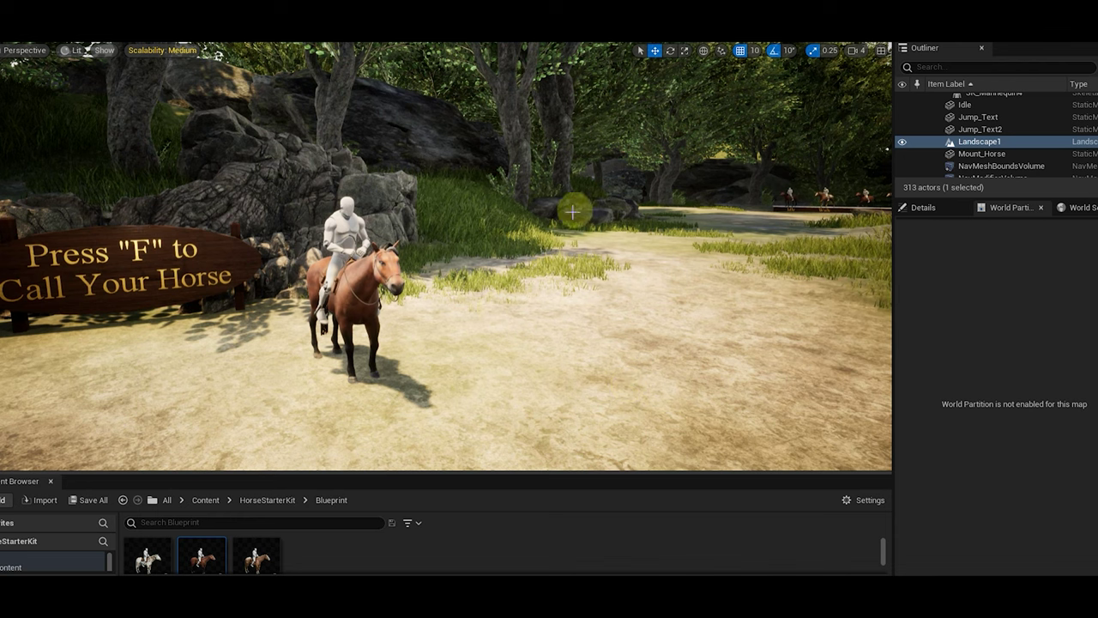
right_drag(497, 331, 624, 347)
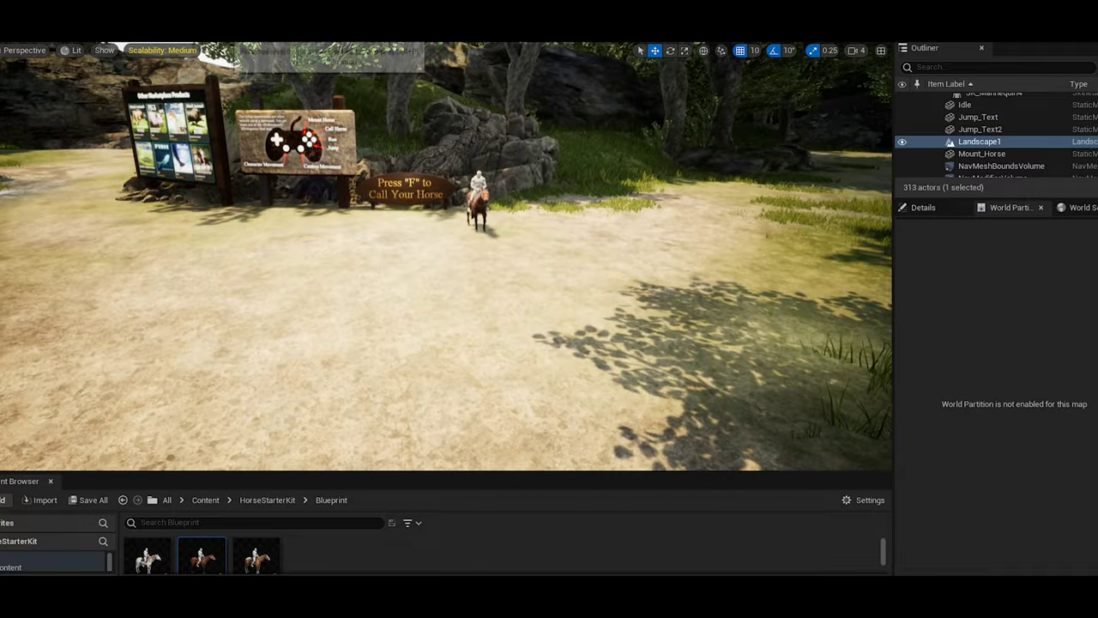
click(278, 179)
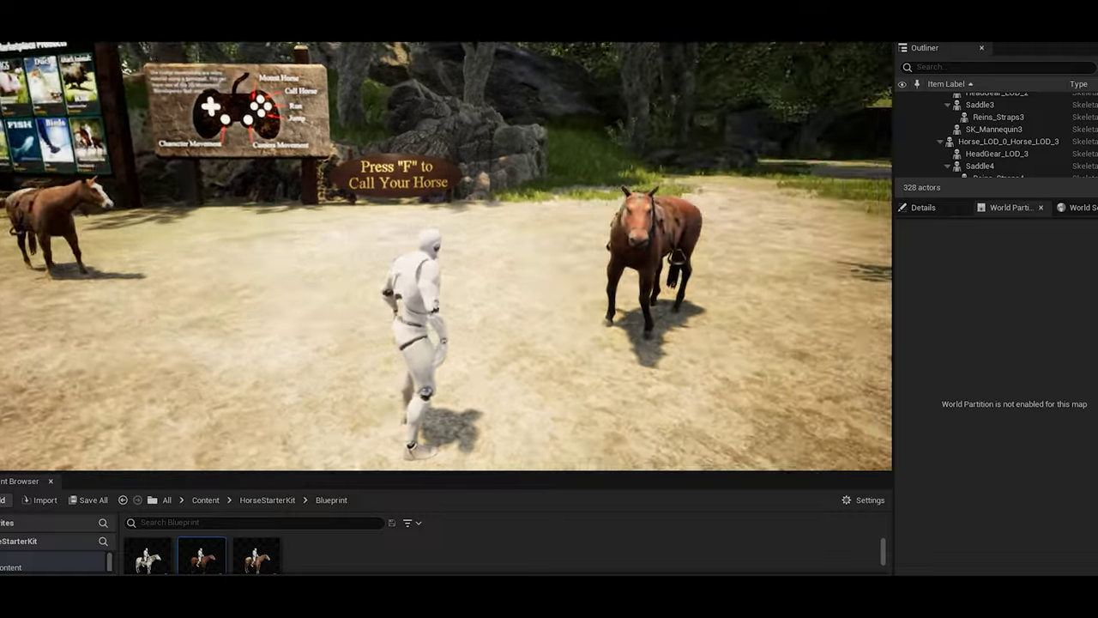
key(w)
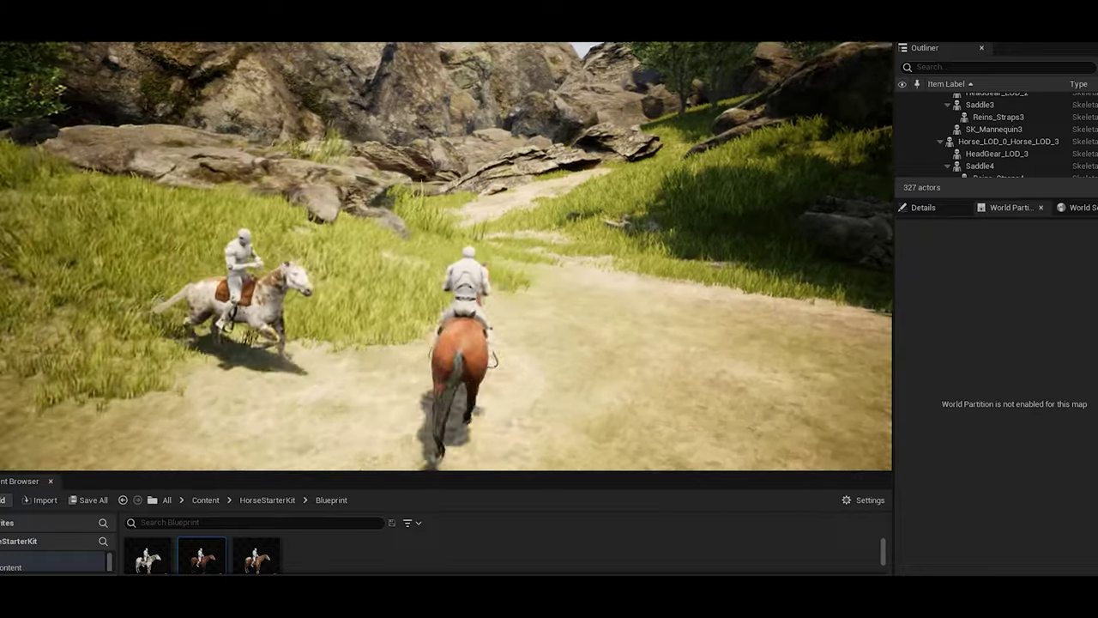
key(w)
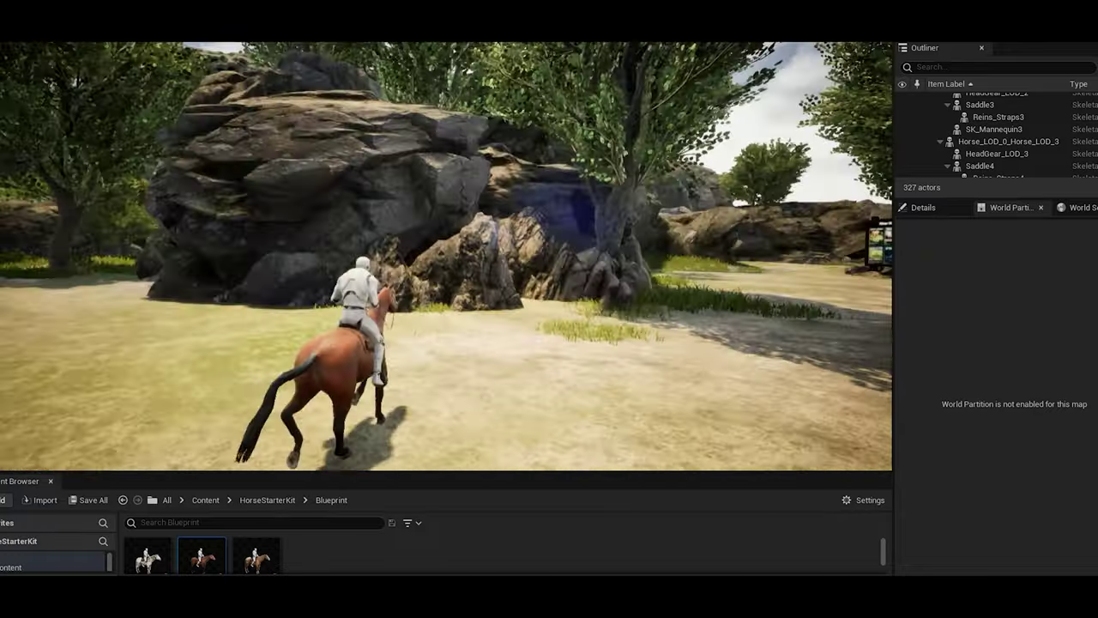
key(w)
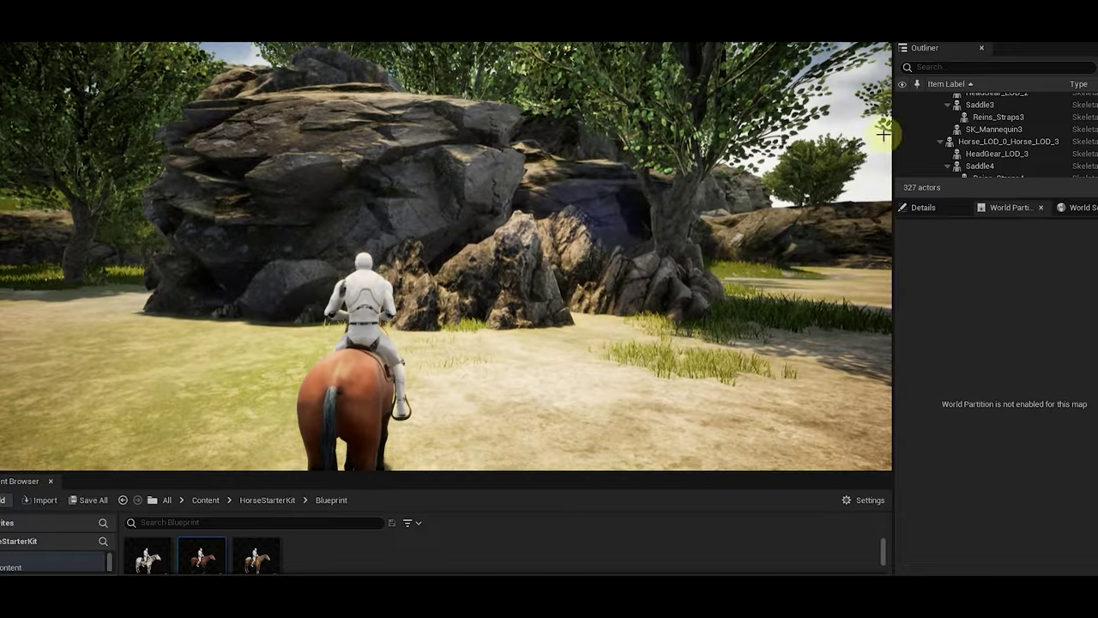
key(Escape)
- Enlarge the Content Browser and browse from Content through HorseStarterKit into the Horse_Meshes folder
drag(441, 472, 441, 408)
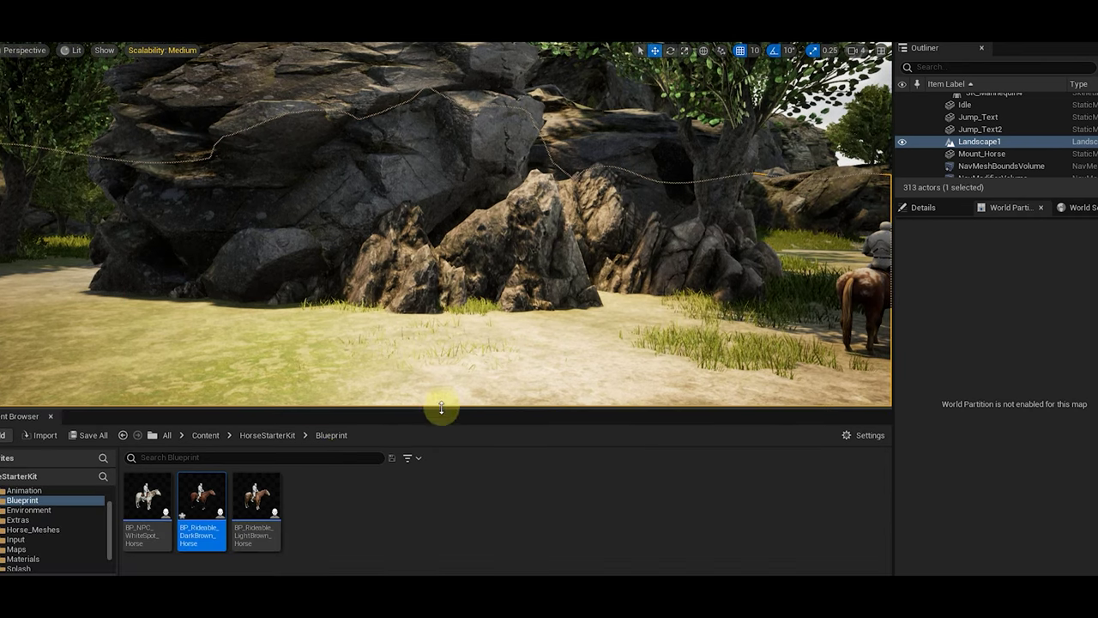
click(208, 437)
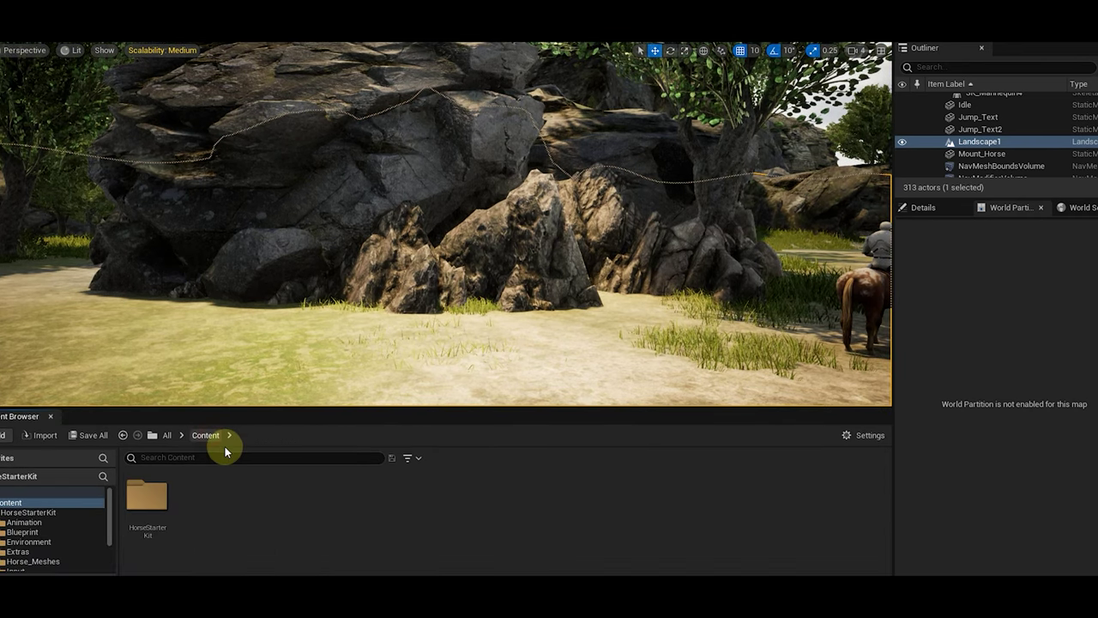
double_click(147, 497)
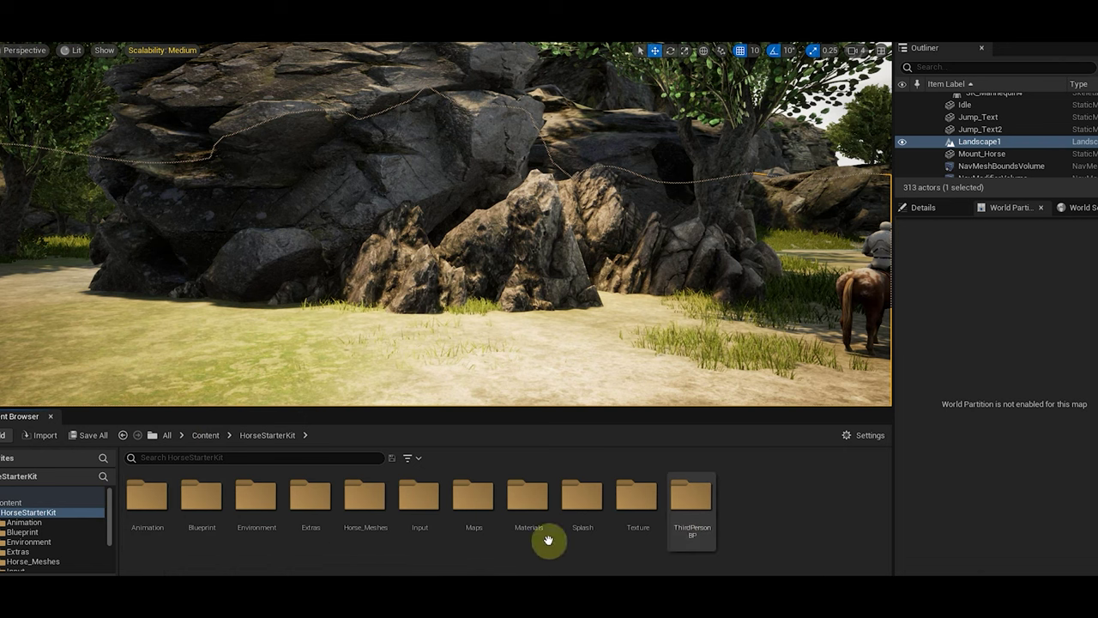
double_click(355, 537)
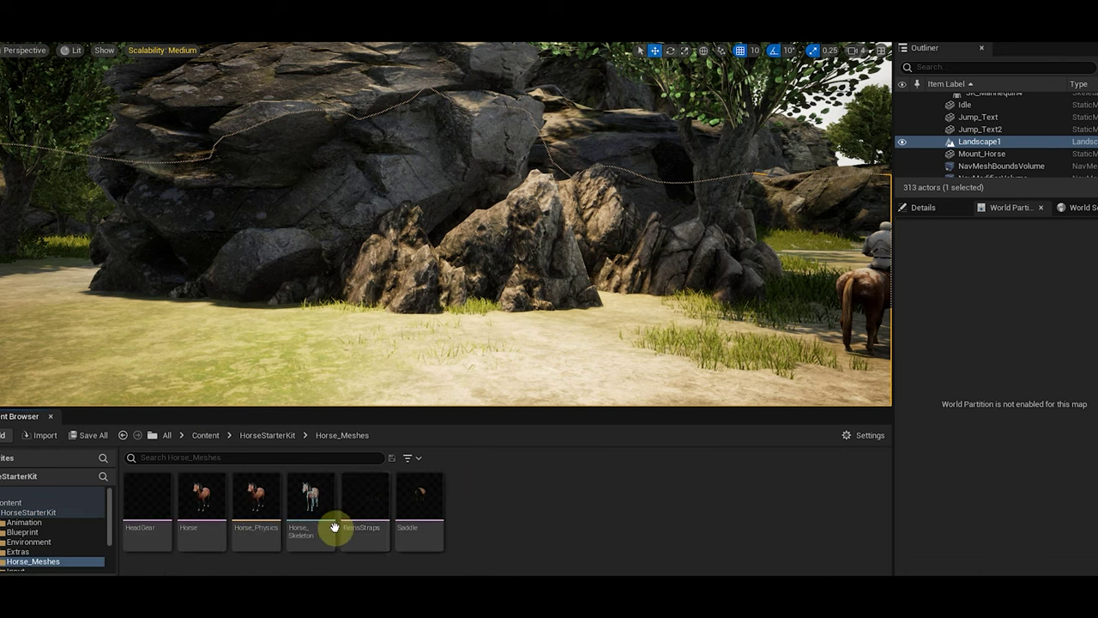
- Fly through the level to examine the light brown rideable horse and its rider from behind
right_drag(488, 299, 712, 304)
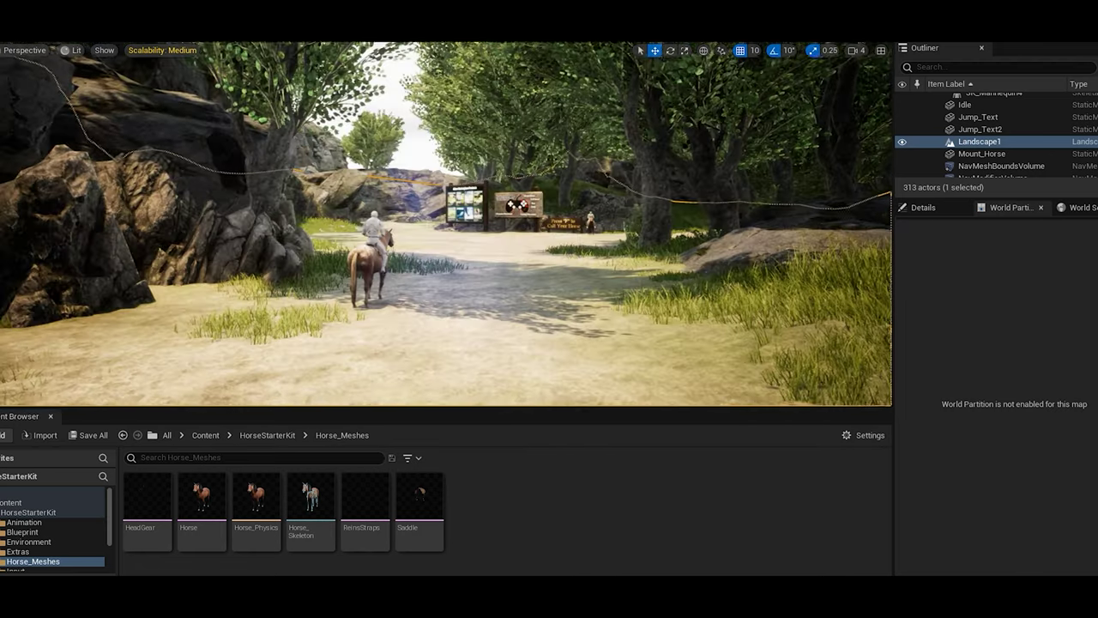
key(w)
right_drag(559, 315, 633, 355)
key(a)
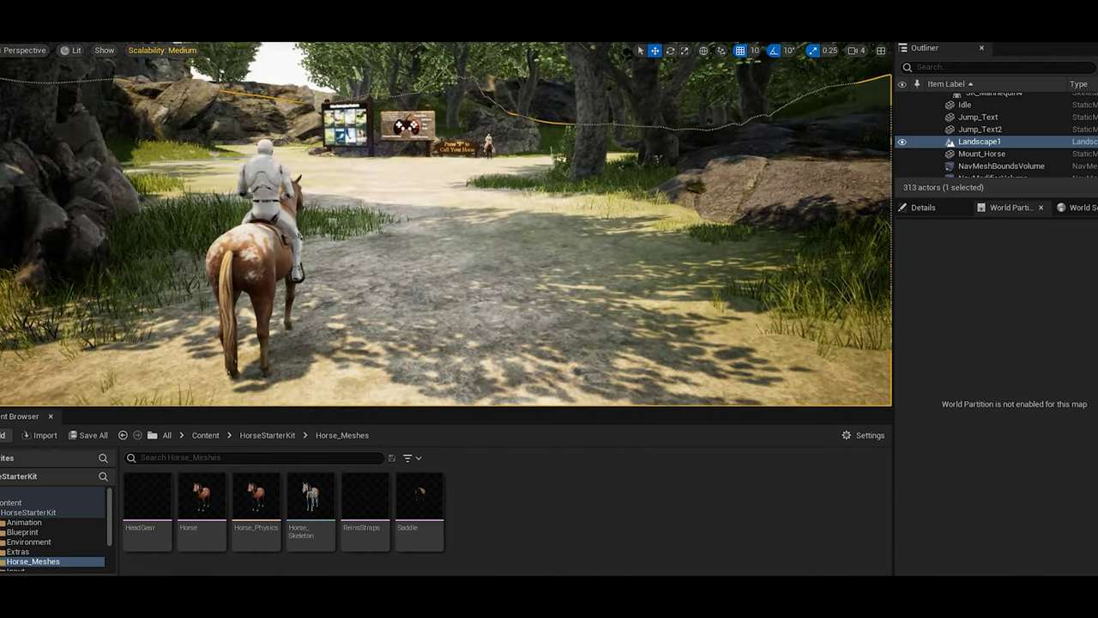
right_drag(485, 296, 485, 296)
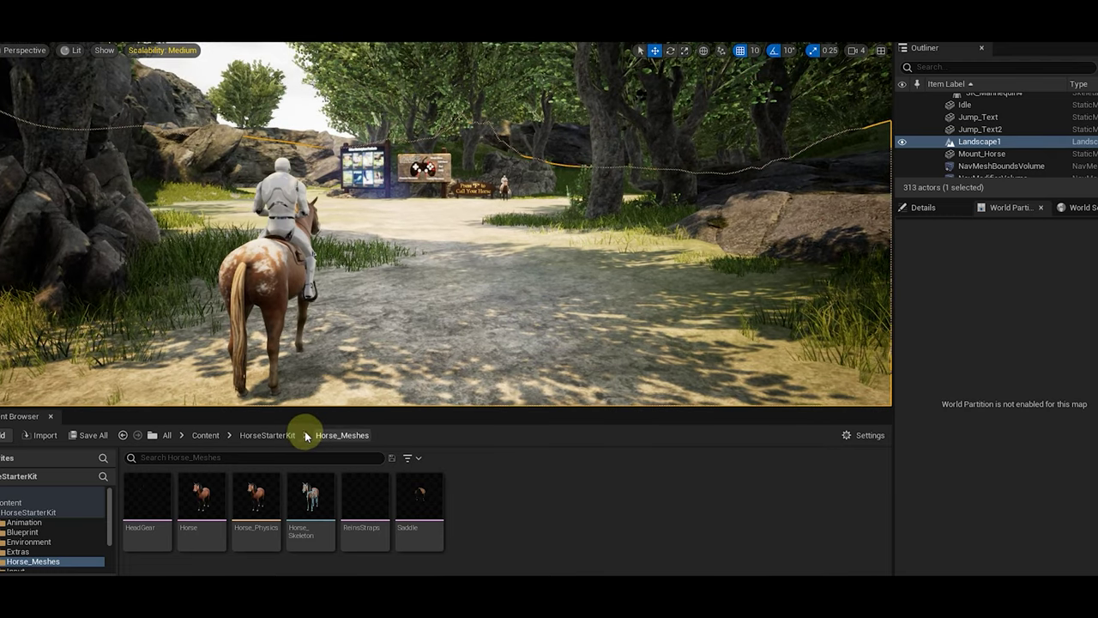
- Go back up to the Content root and reopen the HorseStarterKit folder
click(264, 435)
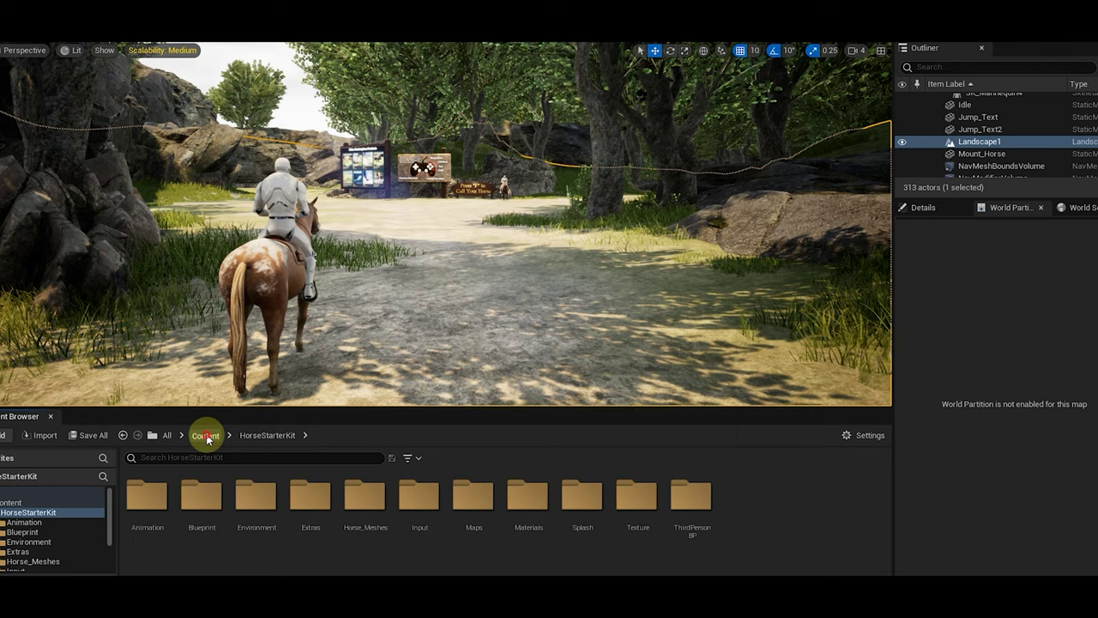
click(206, 436)
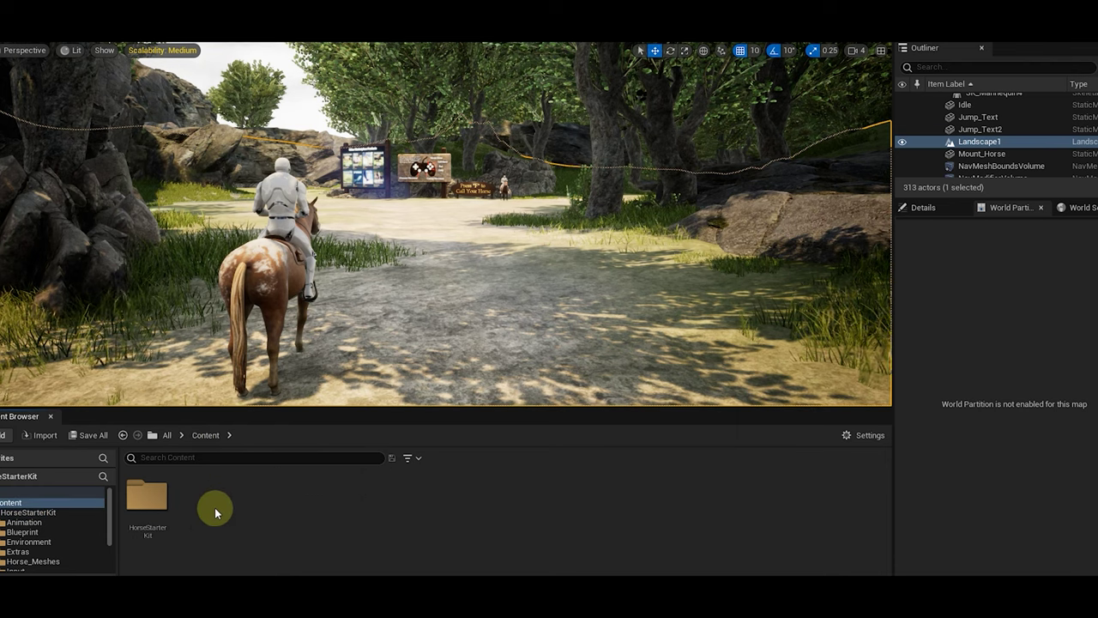
double_click(142, 510)
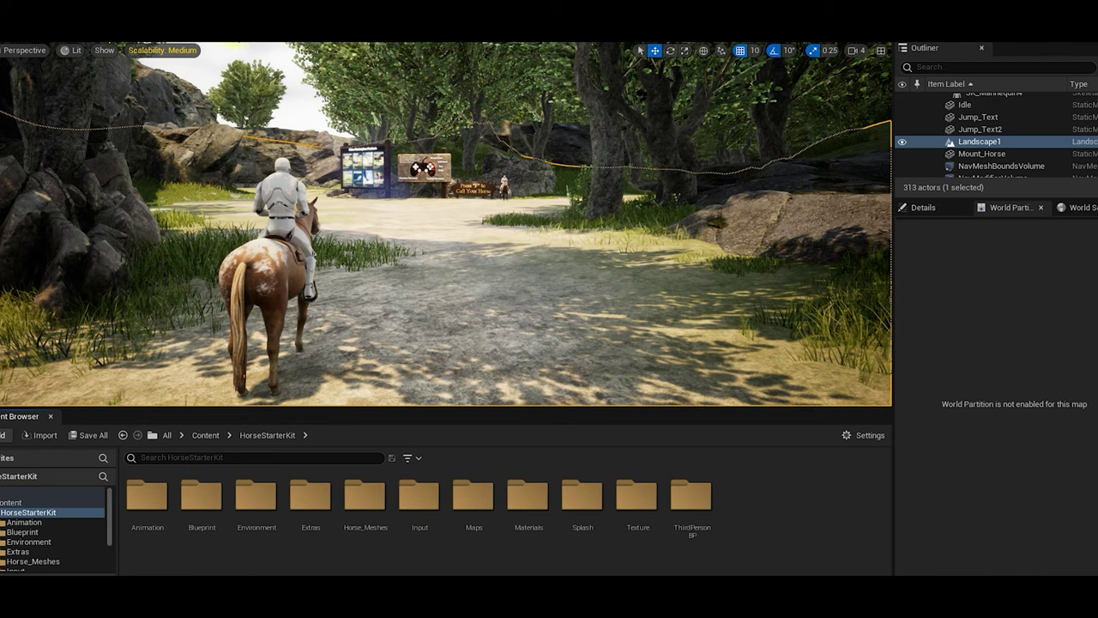
- Play the level in the editor, run the character to the brown horse and mount it
key(alt+p)
key(w)
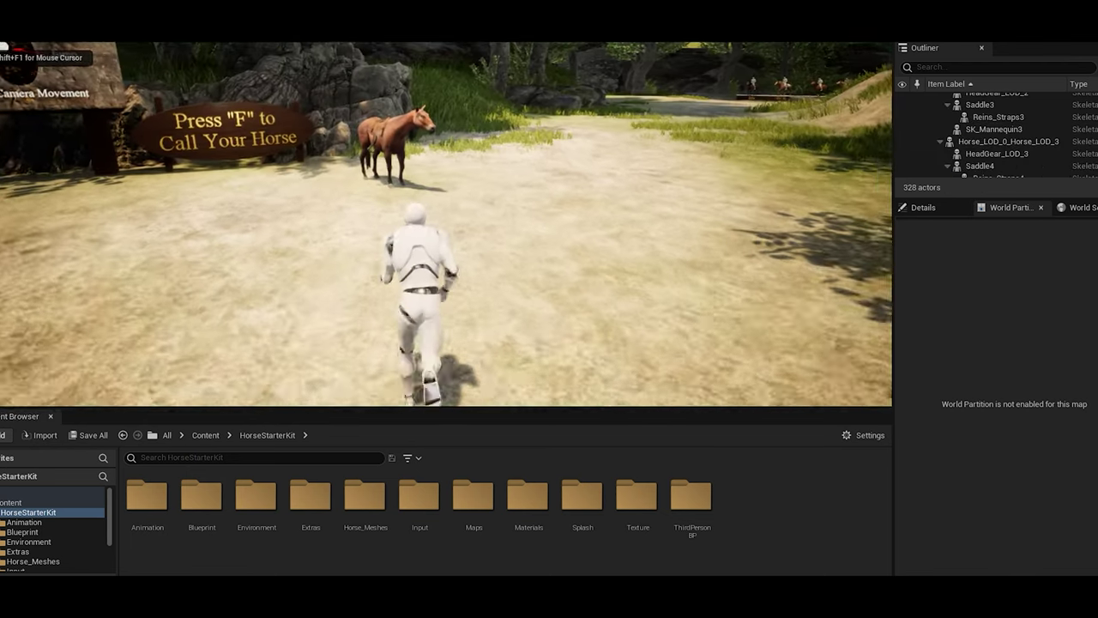
key(e)
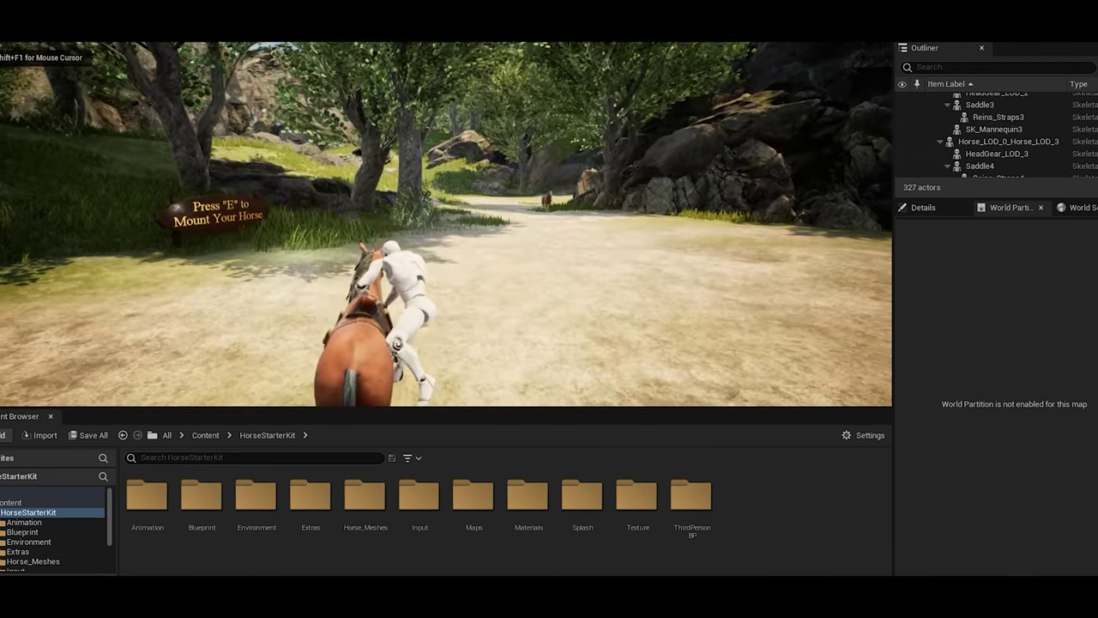
- Ride the horse through the level, steering it both ways to test its movement, and stop playing
key(d)
key(a)
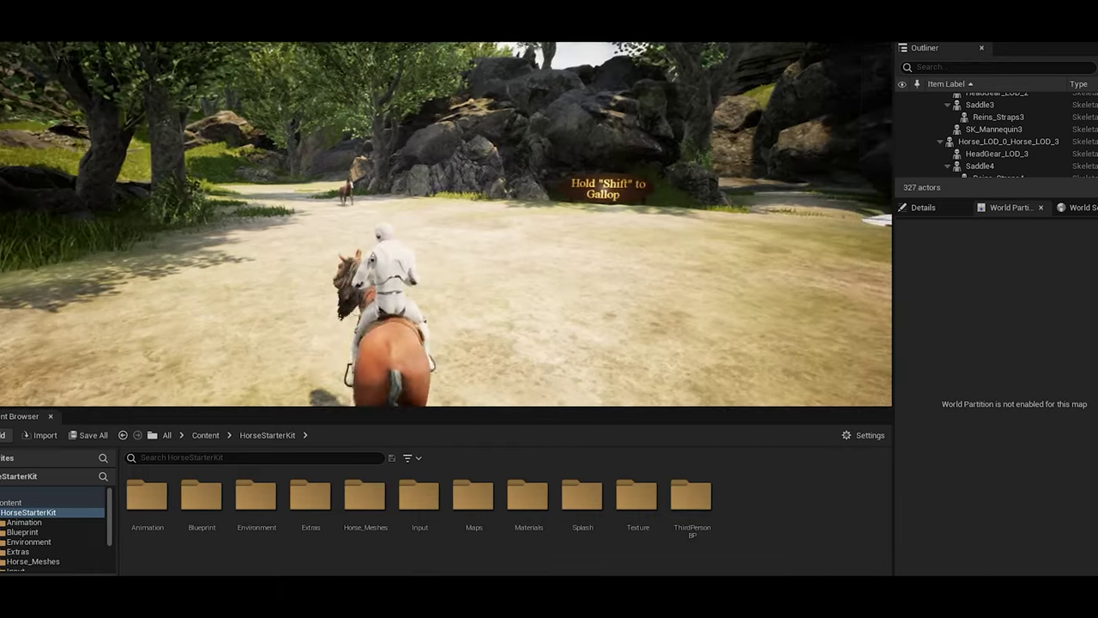
key(d)
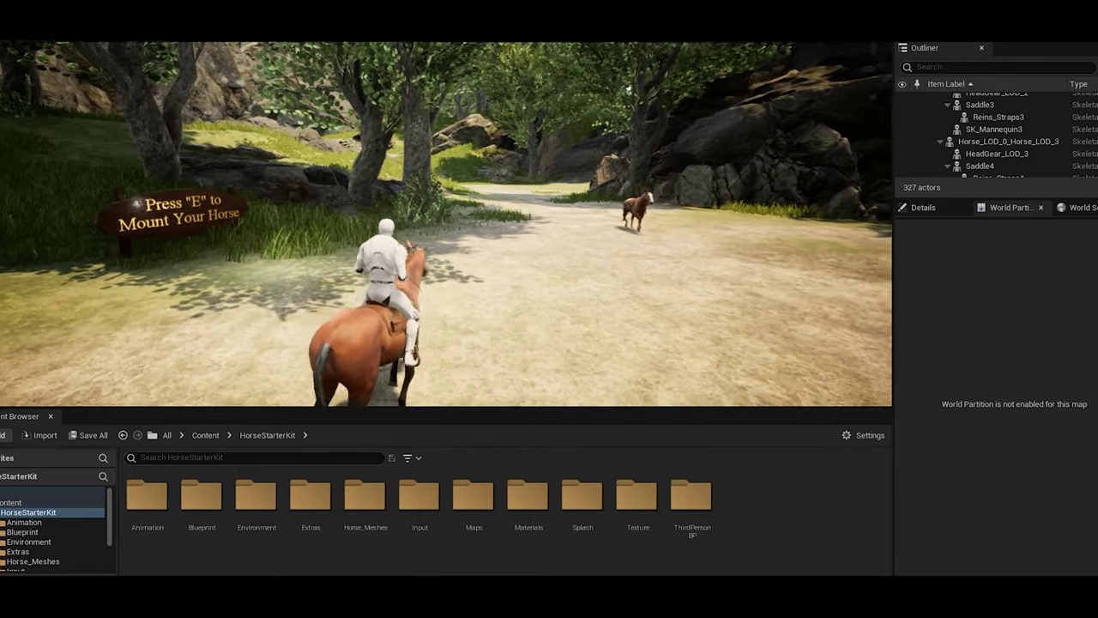
key(a)
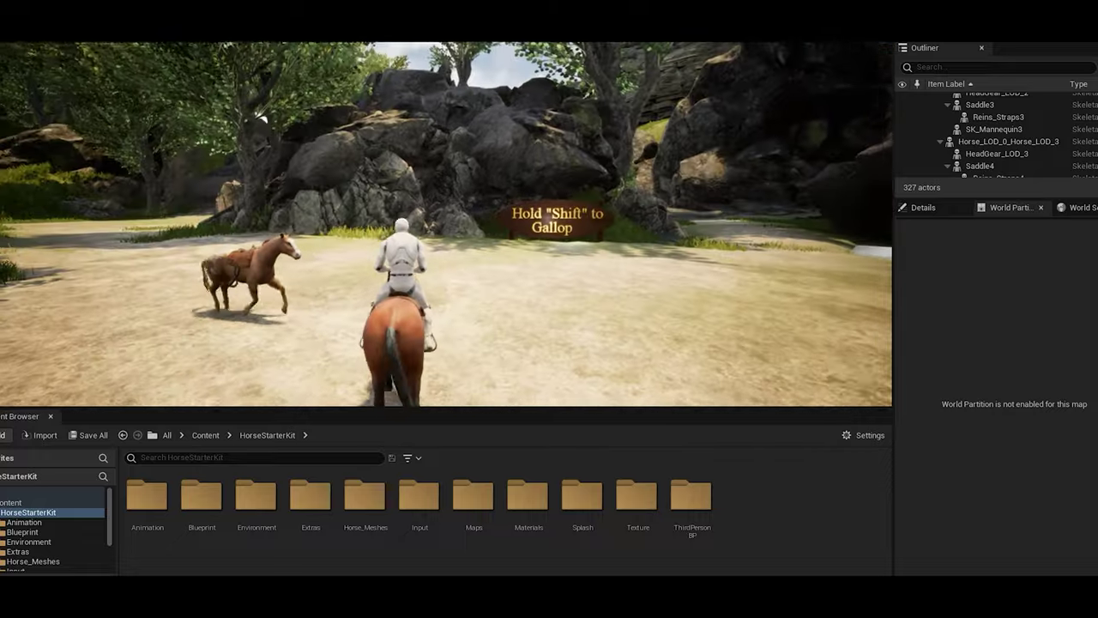
key(a)
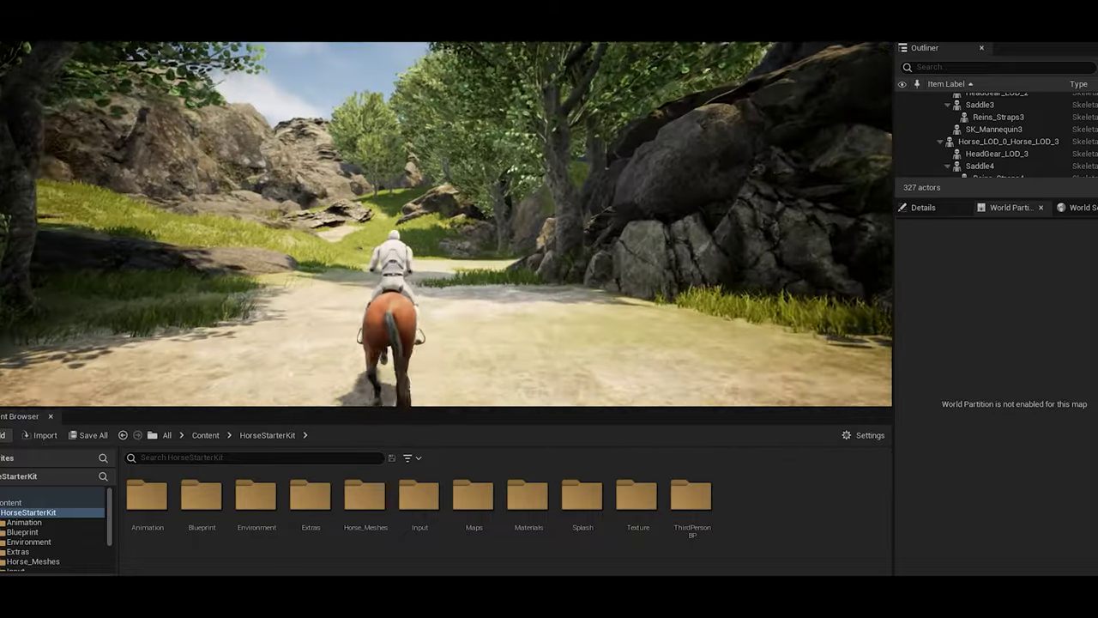
key(d)
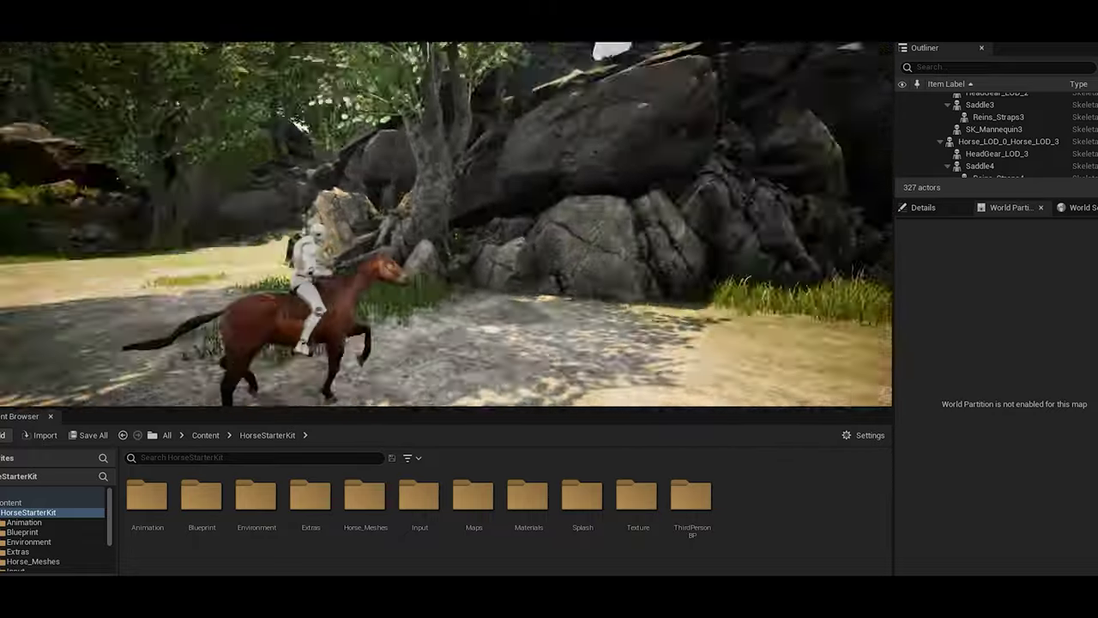
key(a)
key(a)
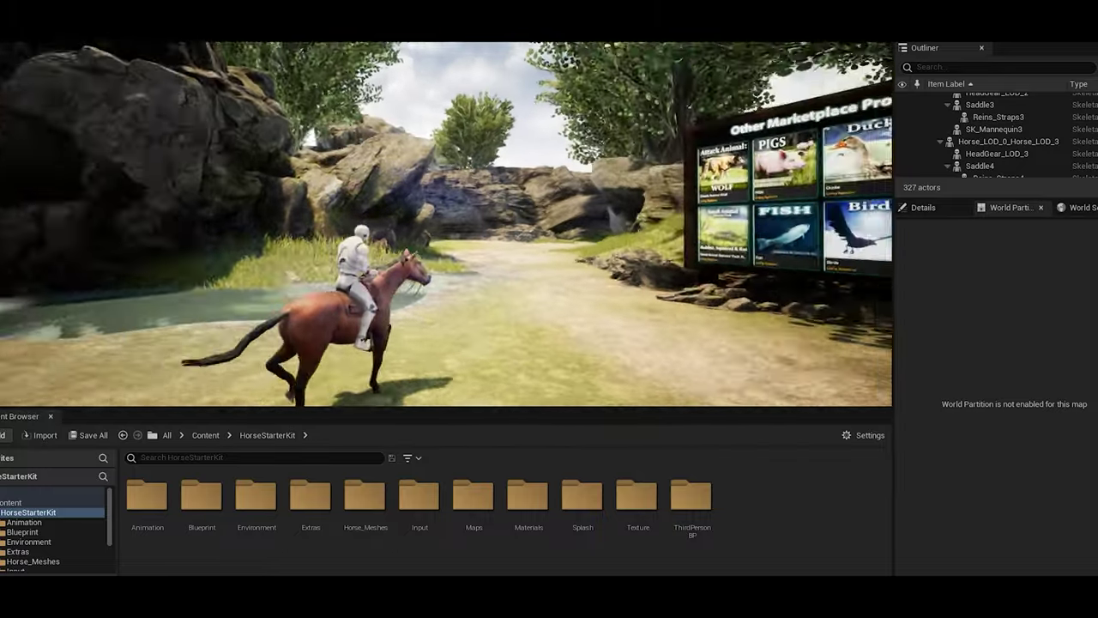
key(Escape)
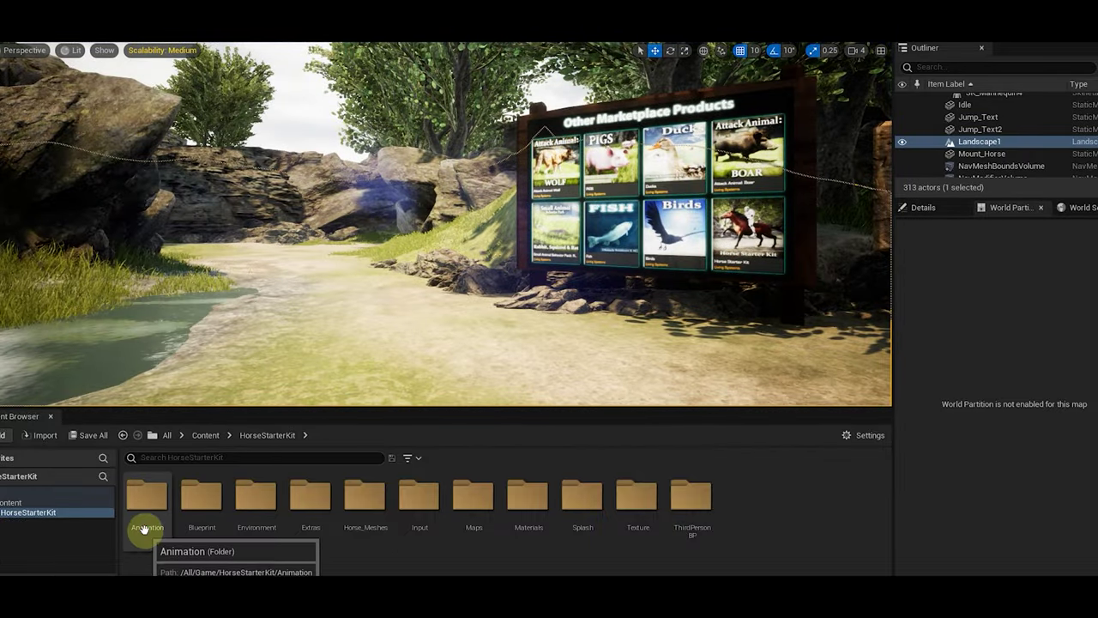
- Browse the kit's Animation folder and open Horse_AnimBlueprint from Animation_Blueprints
double_click(151, 508)
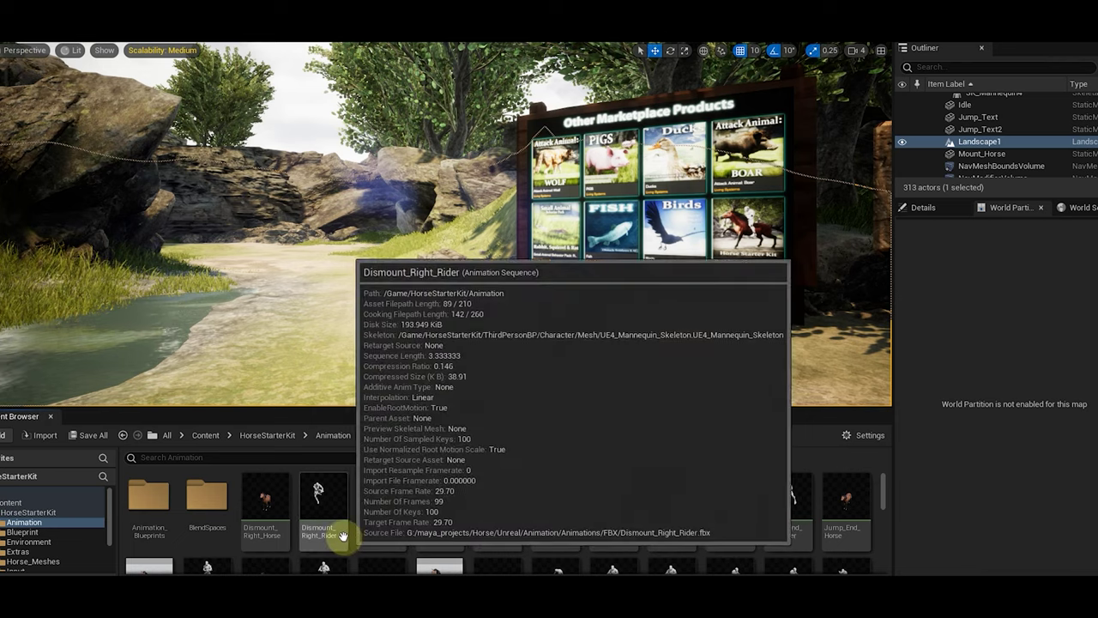
scroll(215, 536, down, 2)
scroll(464, 560, up, 2)
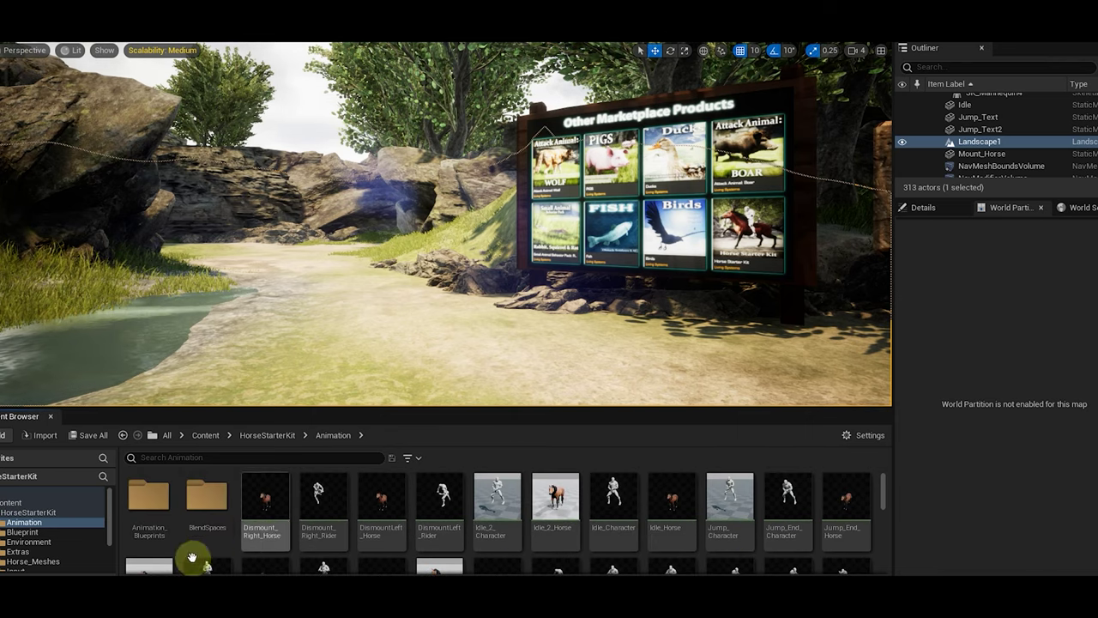
click(143, 510)
double_click(144, 509)
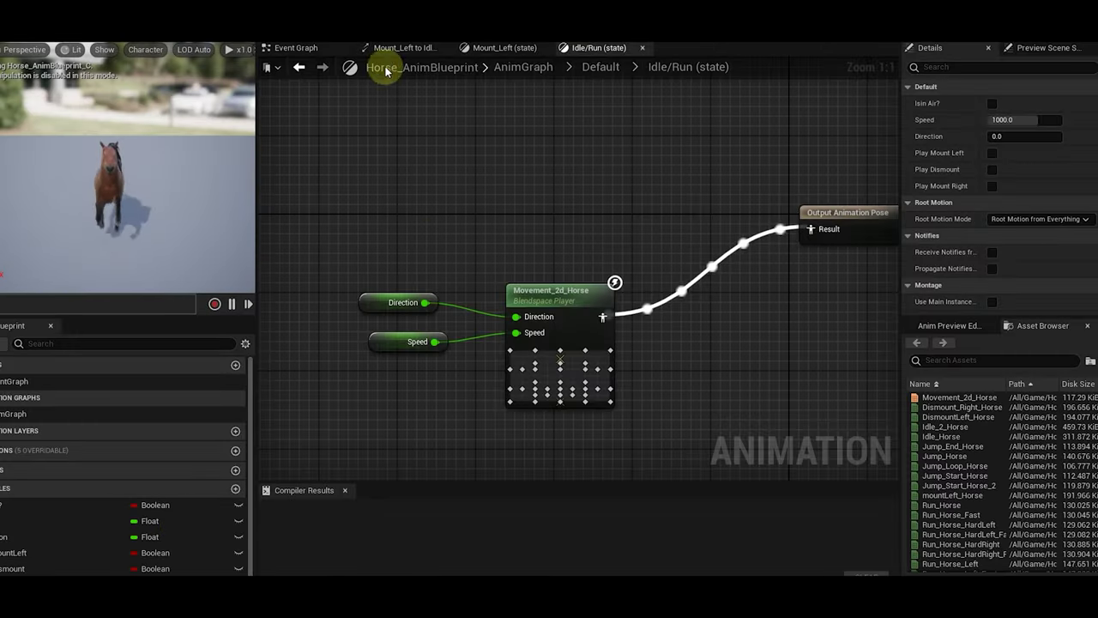
- Examine the Horse_AnimBlueprint Event Graph up to the section that stops movement while mounting and dismounting
click(300, 50)
right_drag(344, 217, 692, 306)
scroll(292, 224, down, 2)
scroll(429, 295, up, 5)
right_drag(458, 301, 584, 378)
right_drag(693, 278, 451, 304)
right_drag(566, 411, 318, 250)
scroll(318, 249, down, 2)
right_drag(575, 311, 517, 293)
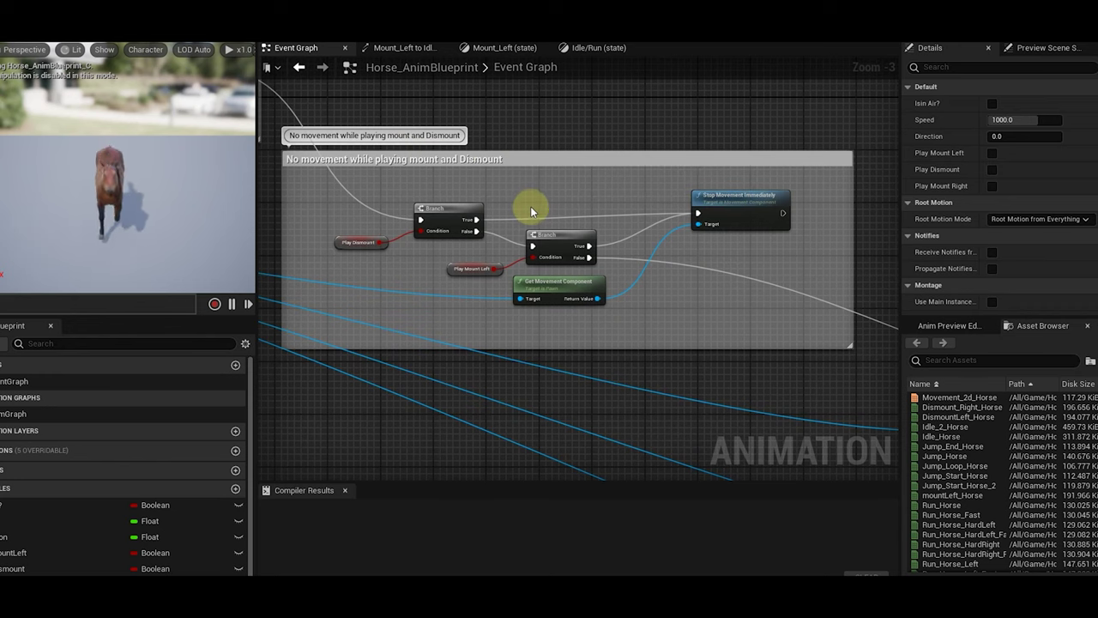
drag(527, 247, 488, 221)
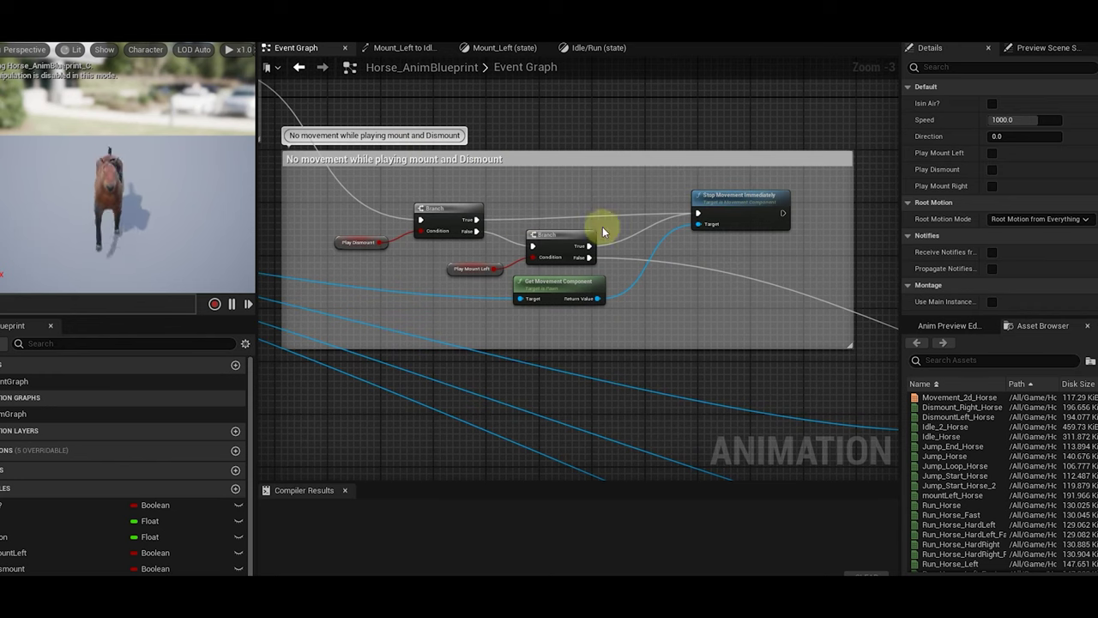
- Shift the Setting 'Speed' comment group slightly up and to the left, and view the neighbouring Setting 'Direction' section
right_drag(722, 320, 289, 197)
right_drag(609, 380, 368, 282)
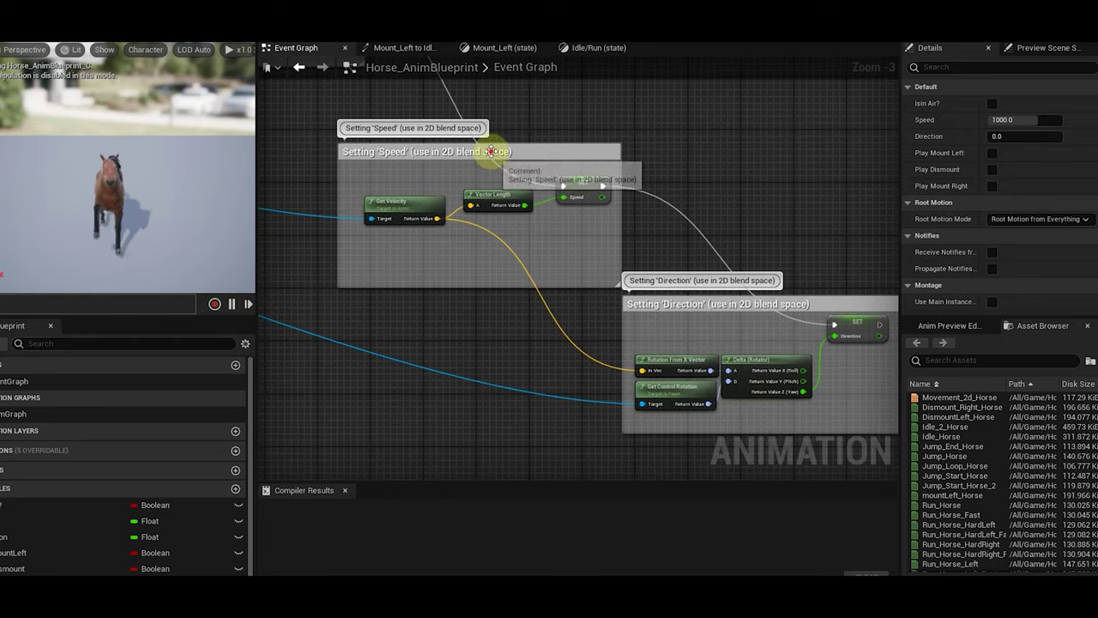
drag(491, 151, 451, 132)
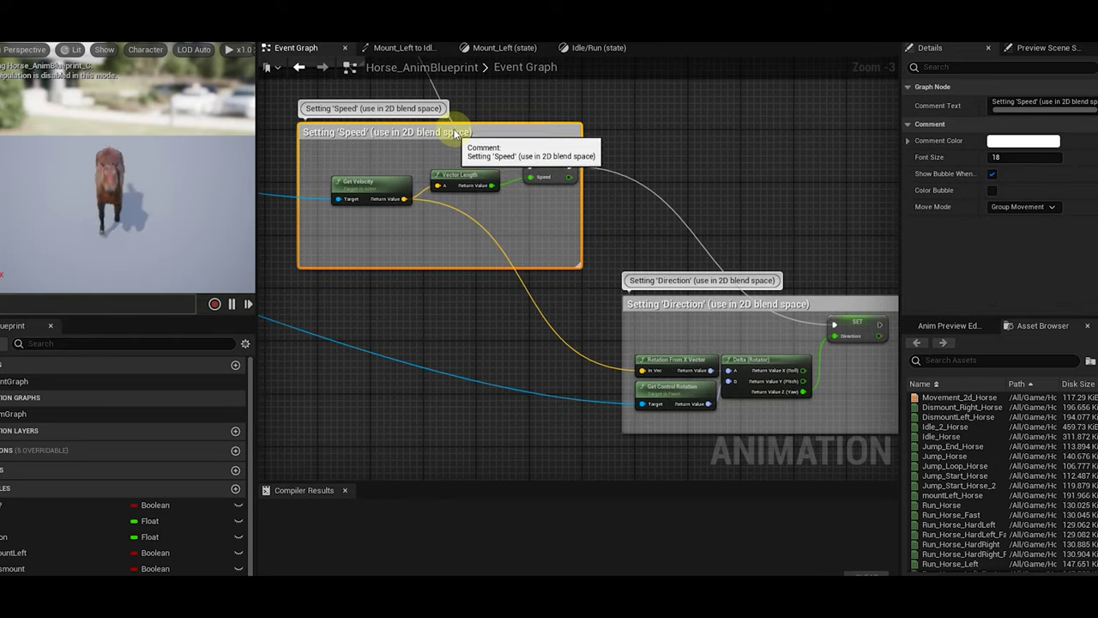
click(429, 348)
right_drag(473, 373, 343, 331)
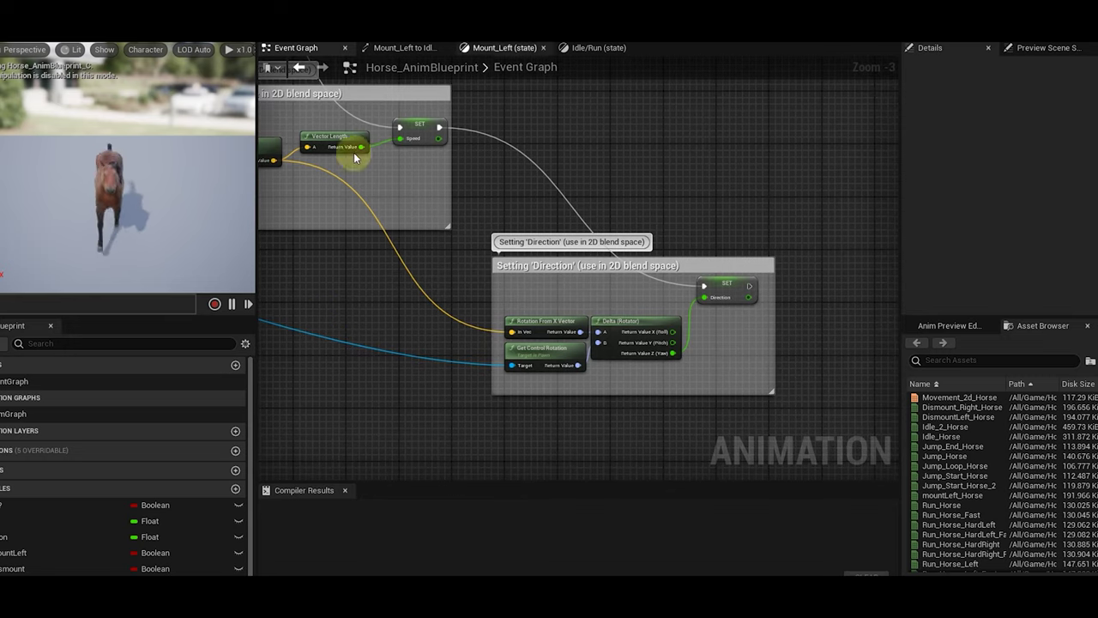
- Open the Default state machine from the AnimGraph and inspect its mount, dismount and jump states with their transitions
double_click(14, 413)
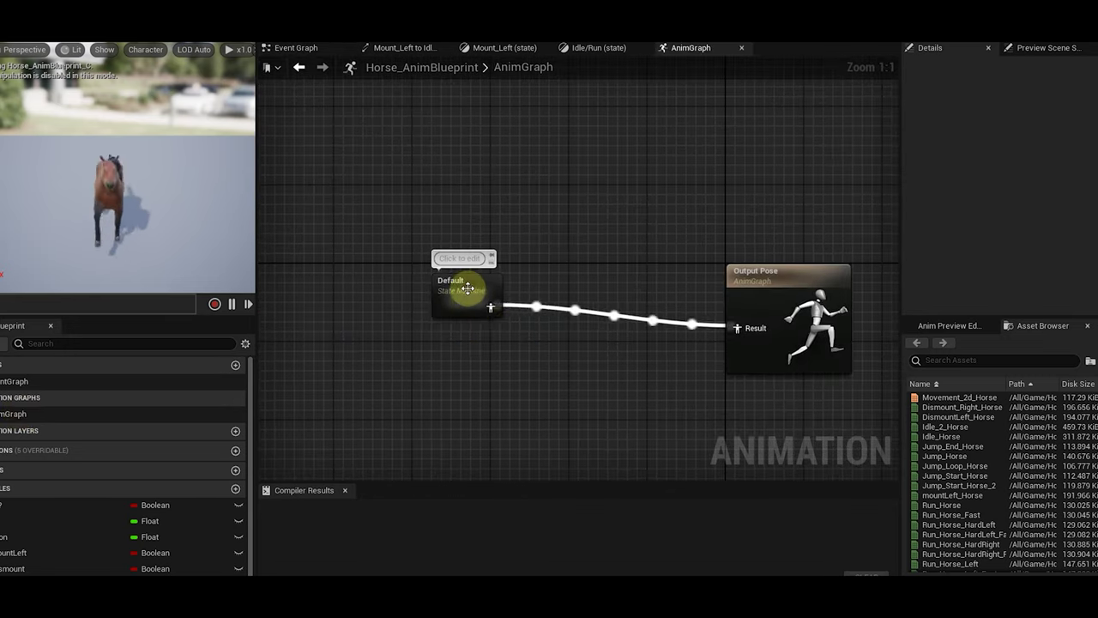
drag(479, 290, 470, 307)
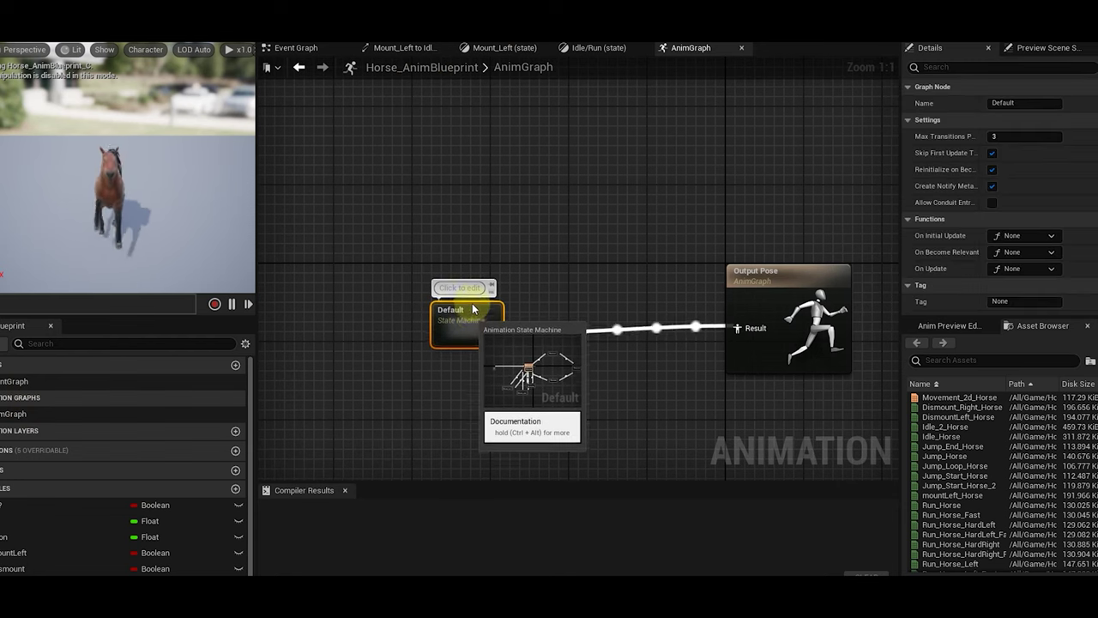
double_click(461, 320)
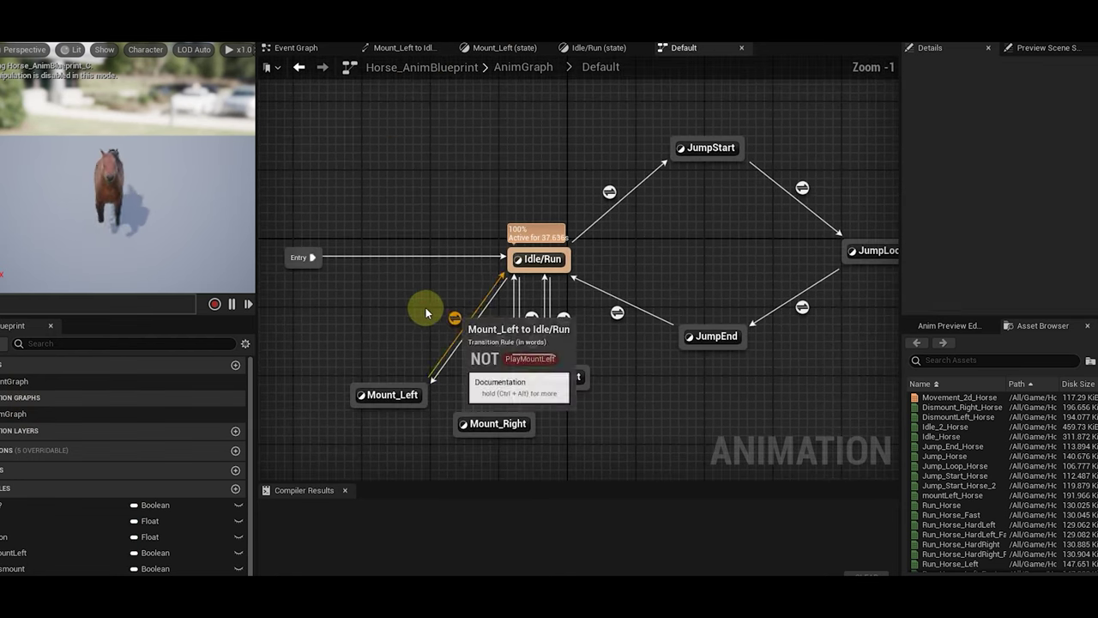
click(442, 319)
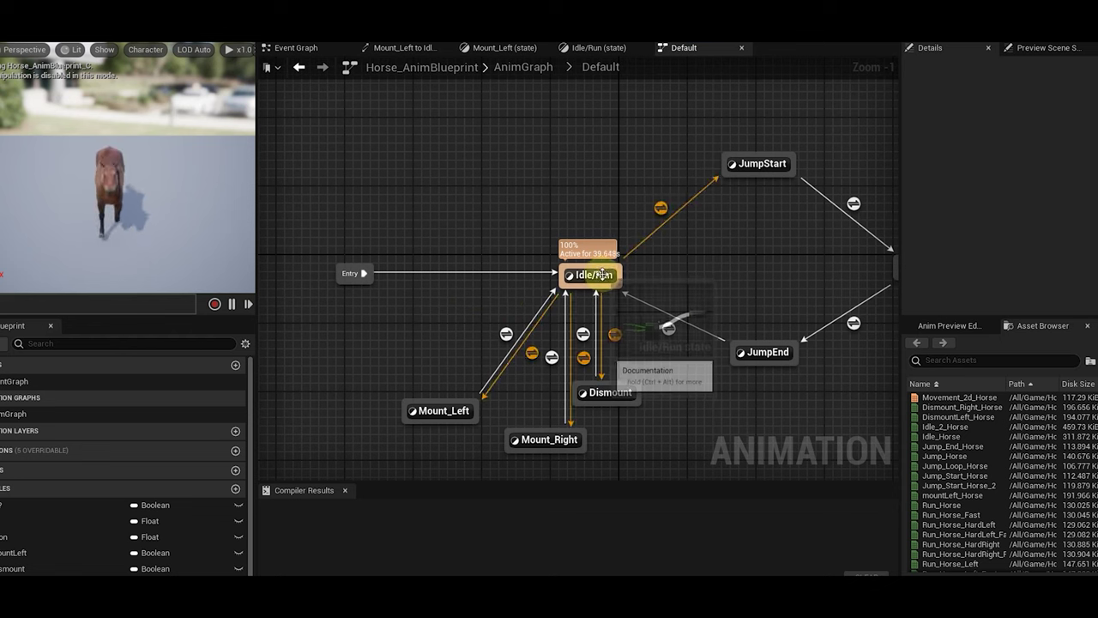
right_drag(736, 275, 647, 255)
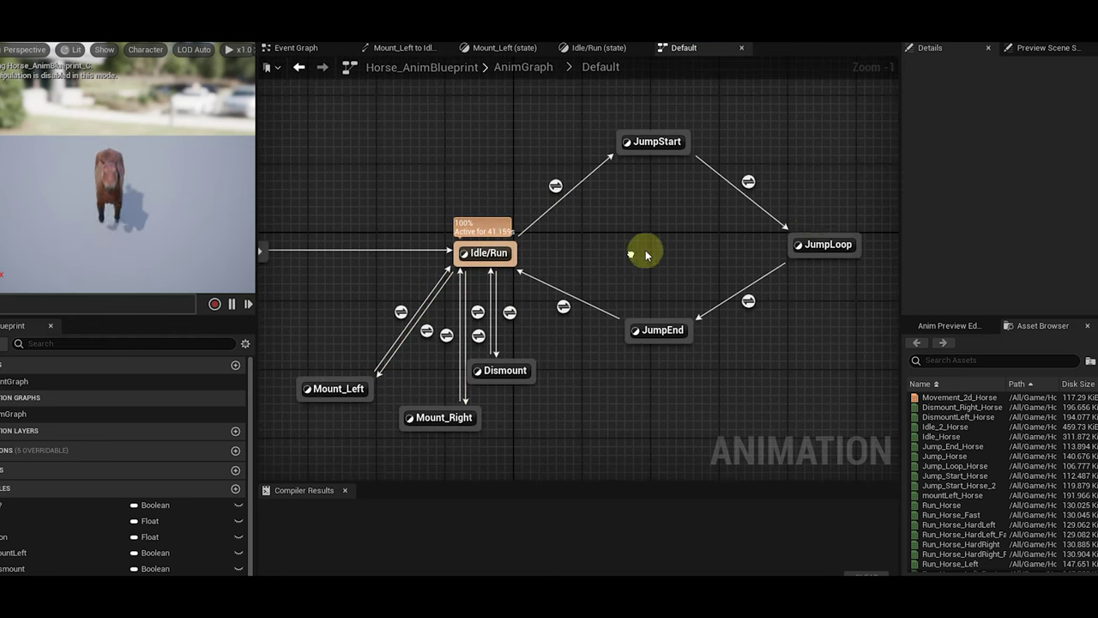
- Open the Idle/Run state, inspect its Movement_2d_Horse blend space, and return to the Direction and Speed inputs feeding it
double_click(488, 250)
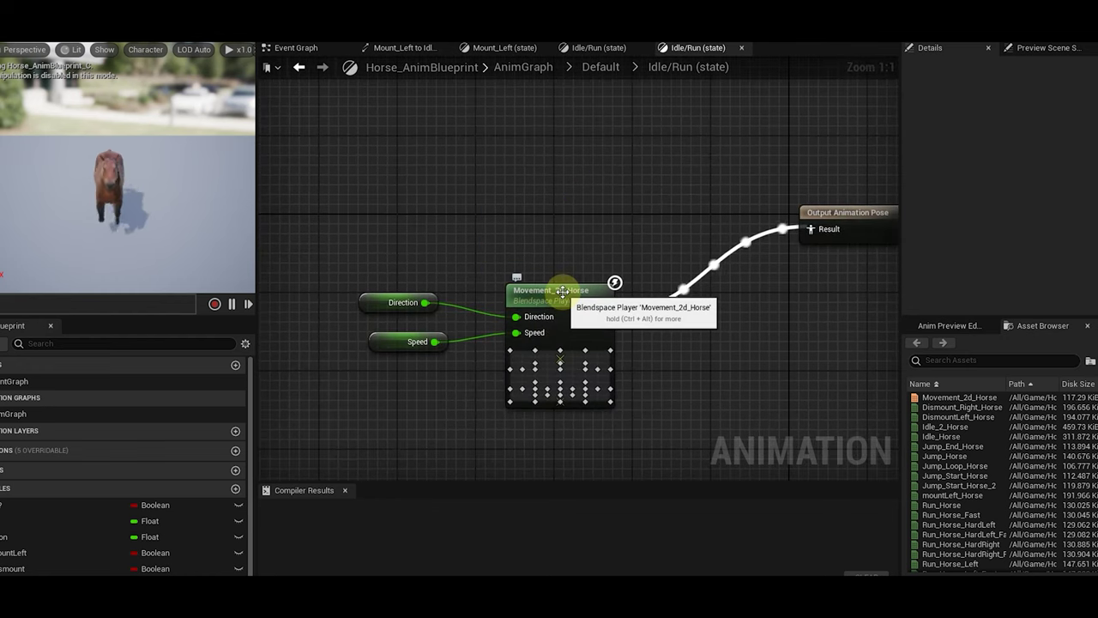
double_click(562, 291)
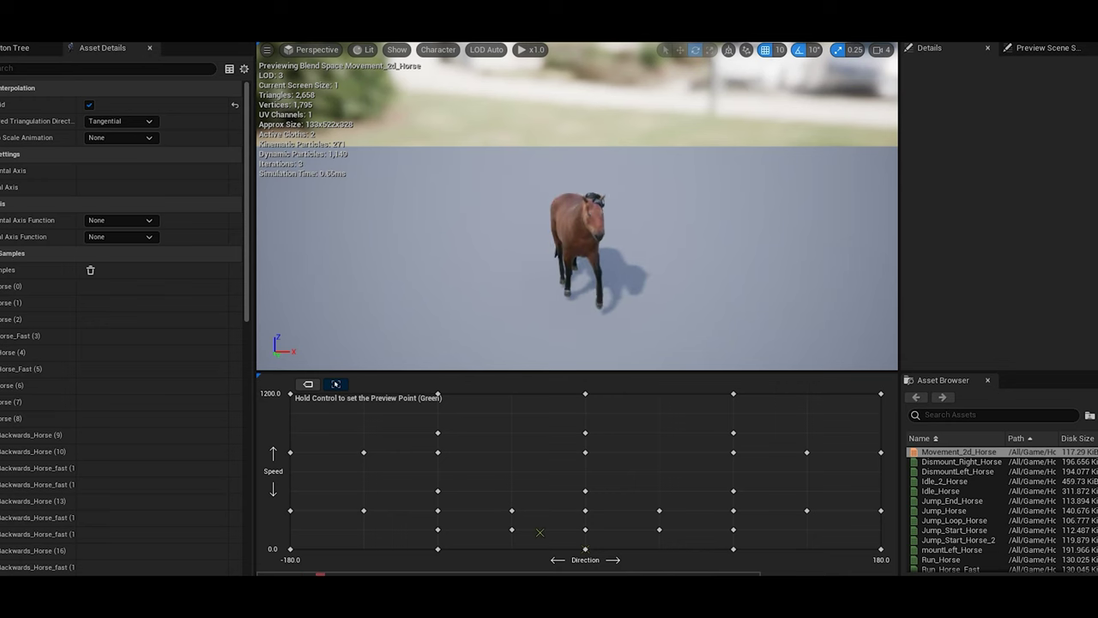
click(503, 287)
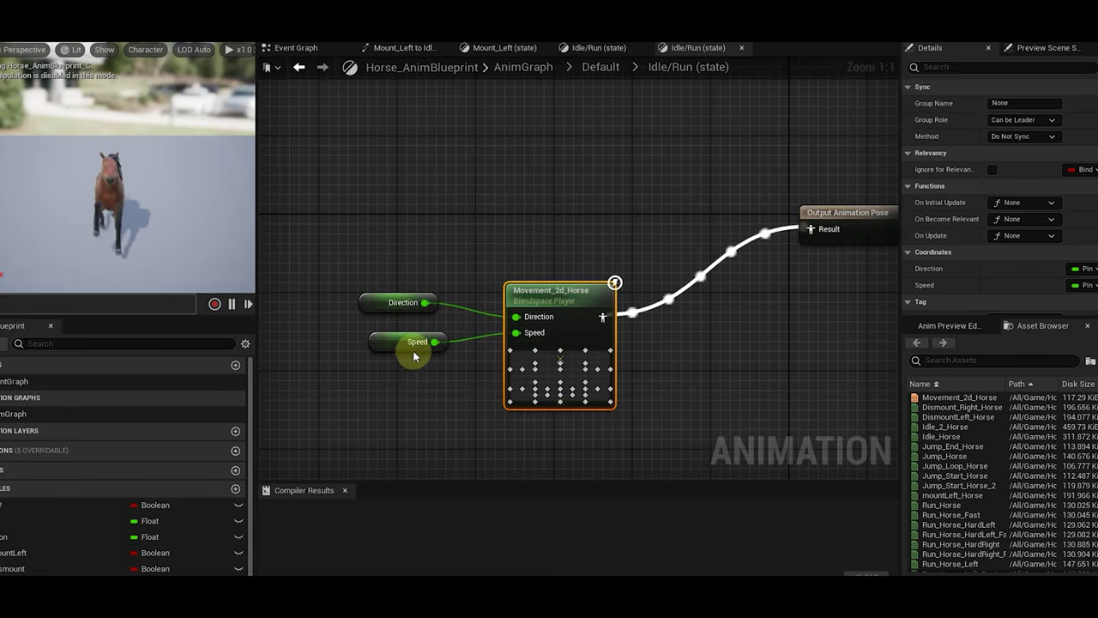
click(413, 356)
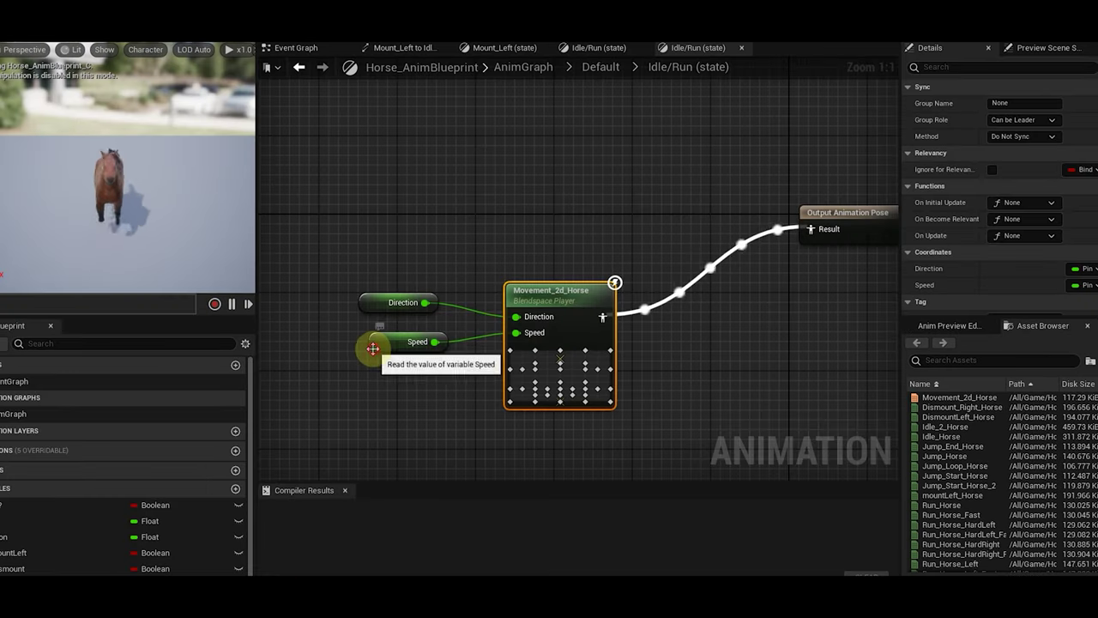
click(365, 298)
click(562, 204)
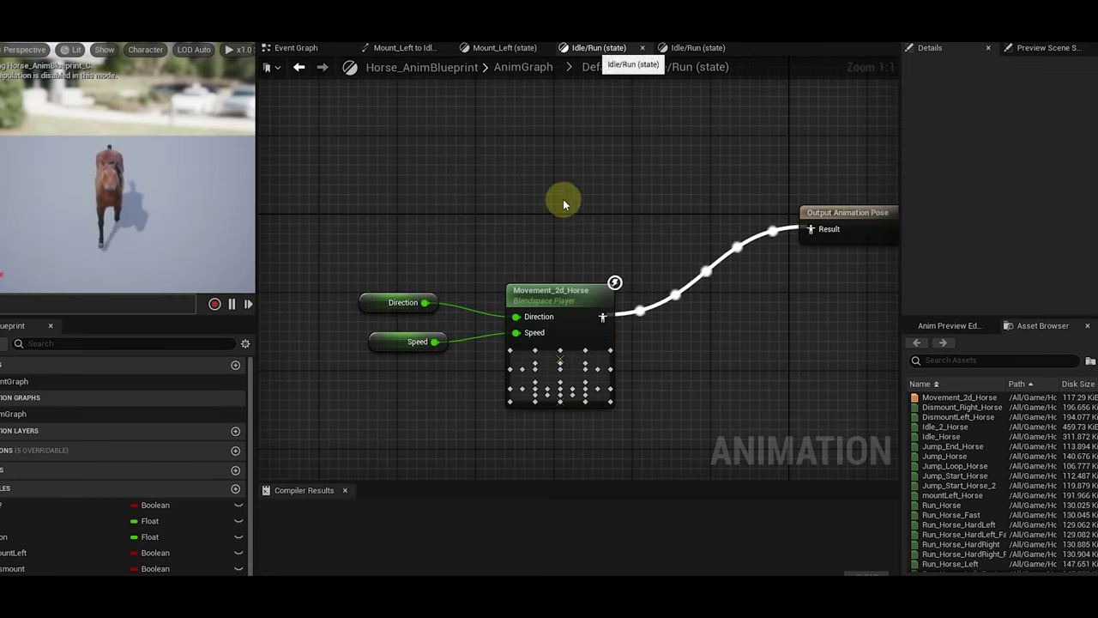
- Review the Mount_Left state, its transition rule and the Event Graph, and reopen the AnimGraph's Default state machine
click(505, 52)
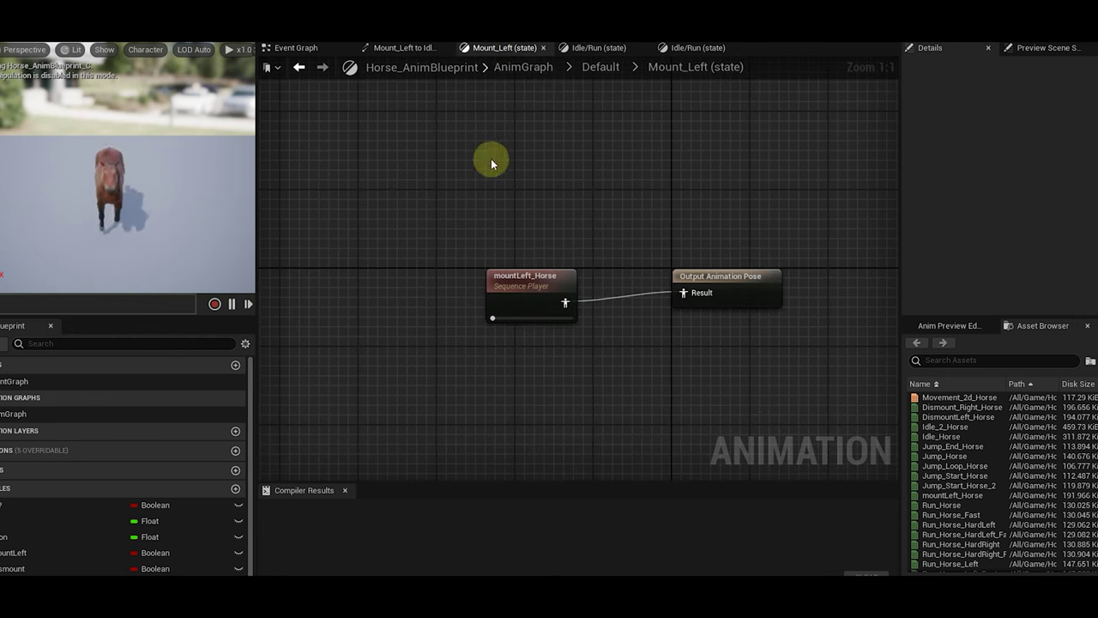
click(396, 48)
click(291, 47)
double_click(37, 416)
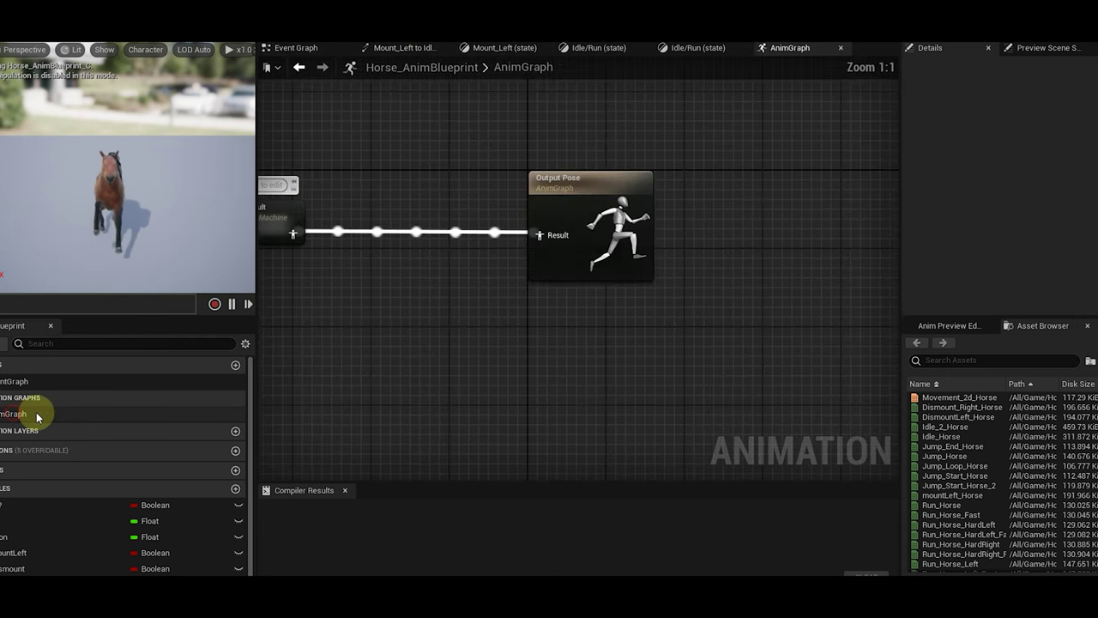
double_click(441, 289)
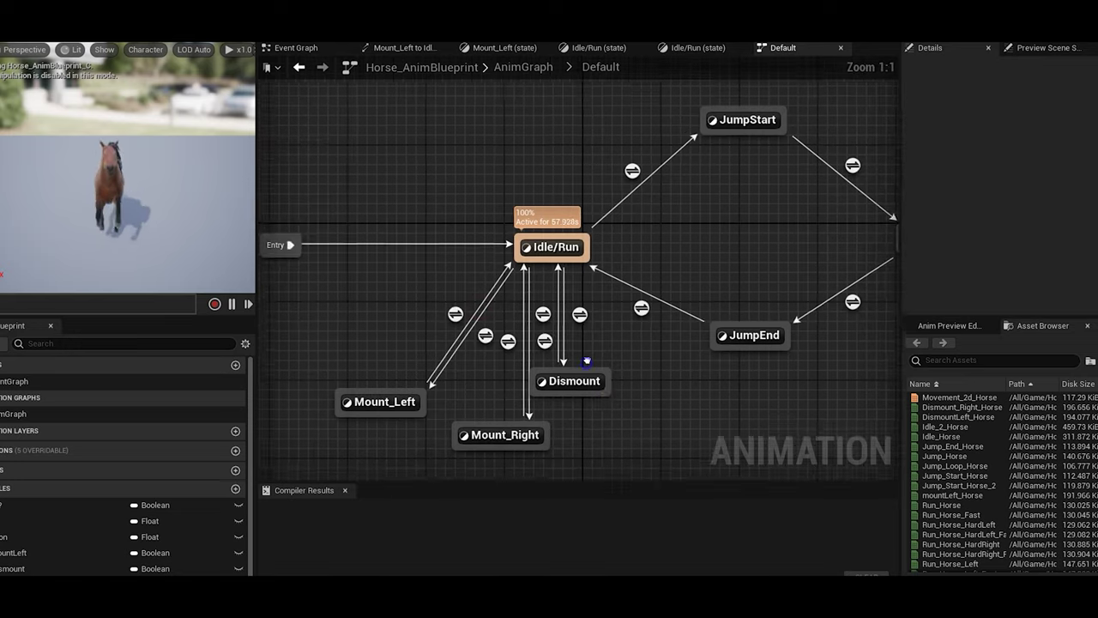
drag(581, 322, 614, 345)
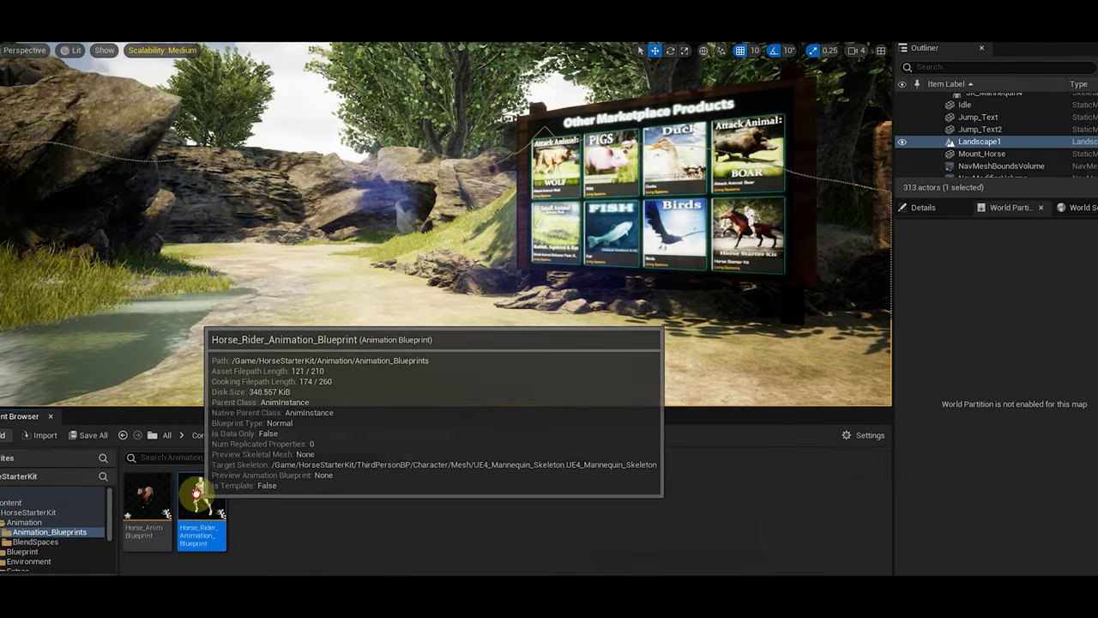
- Open Horse_Rider_Animation_Blueprint from the Animation_Blueprints folder and view its Event Graph
double_click(201, 515)
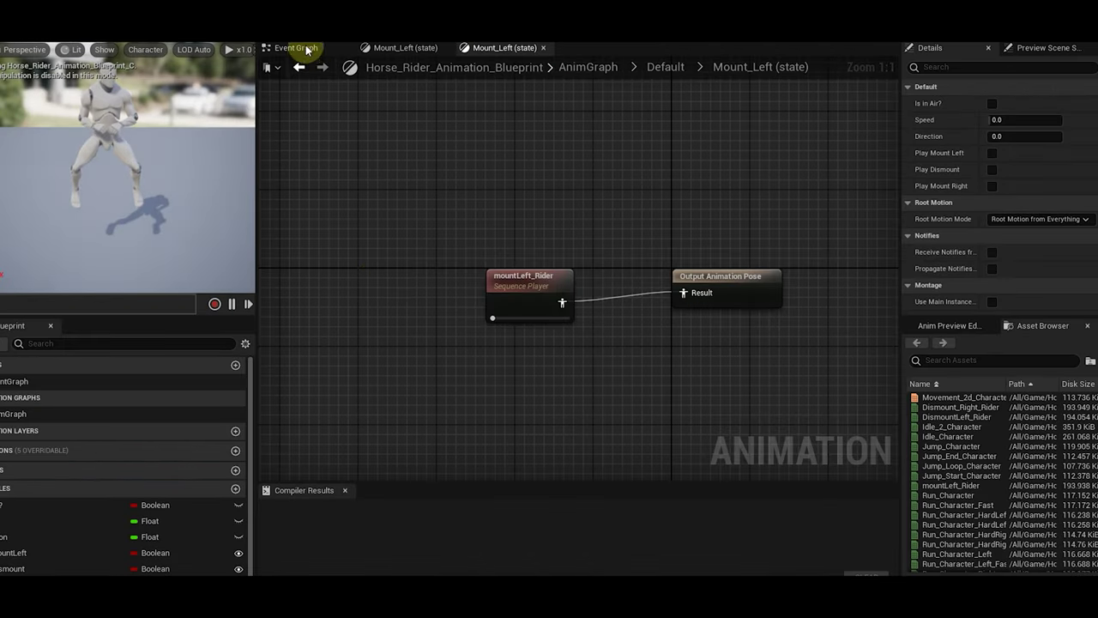
click(307, 49)
right_drag(361, 234, 405, 277)
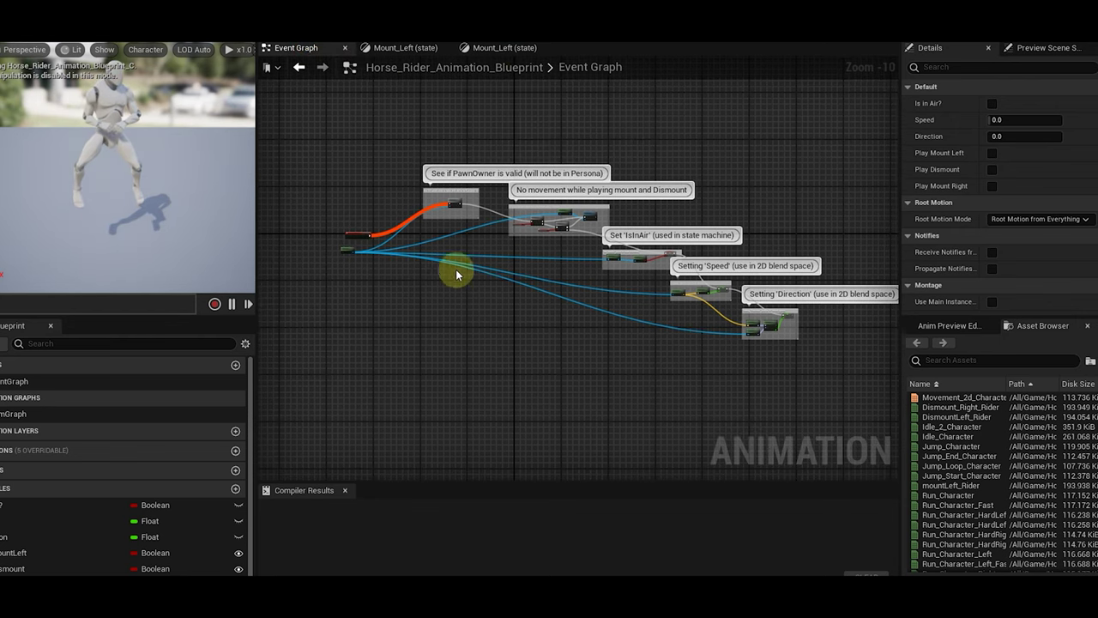
- Inspect the rider's Default state machine, open its Mount_Left state and open the mountLeft_Rider animation
double_click(44, 414)
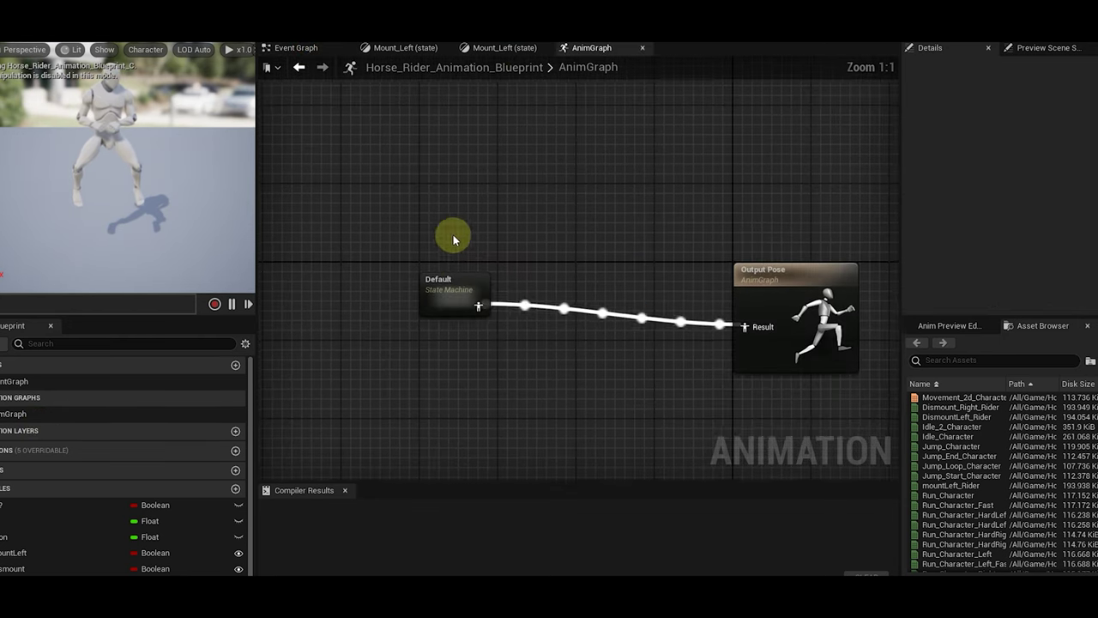
double_click(439, 295)
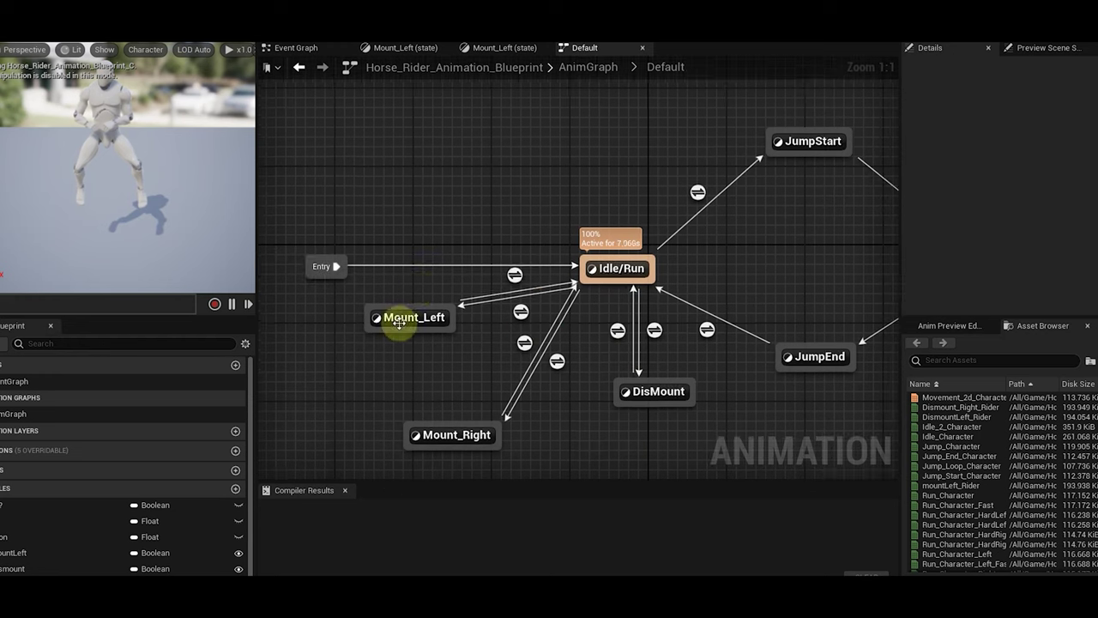
right_drag(710, 414, 552, 374)
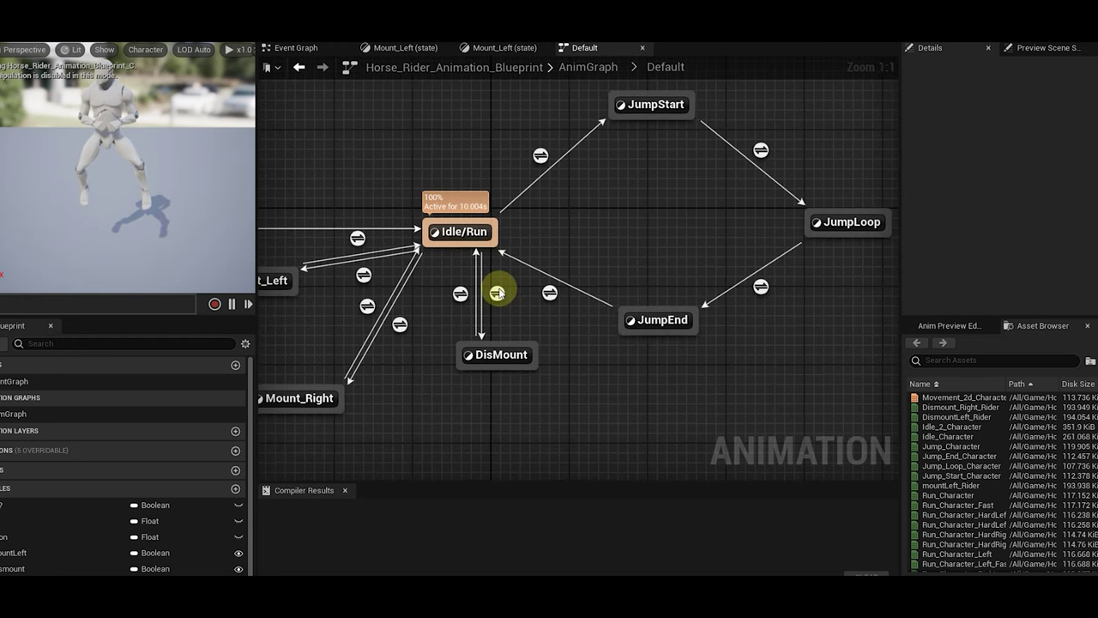
right_drag(450, 395, 527, 424)
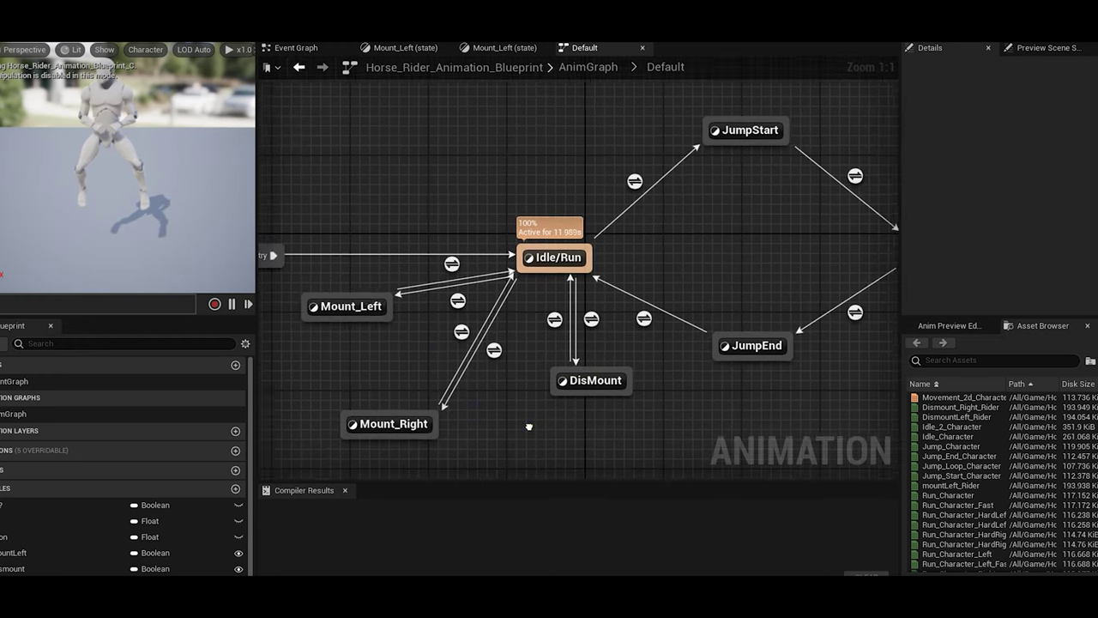
double_click(359, 305)
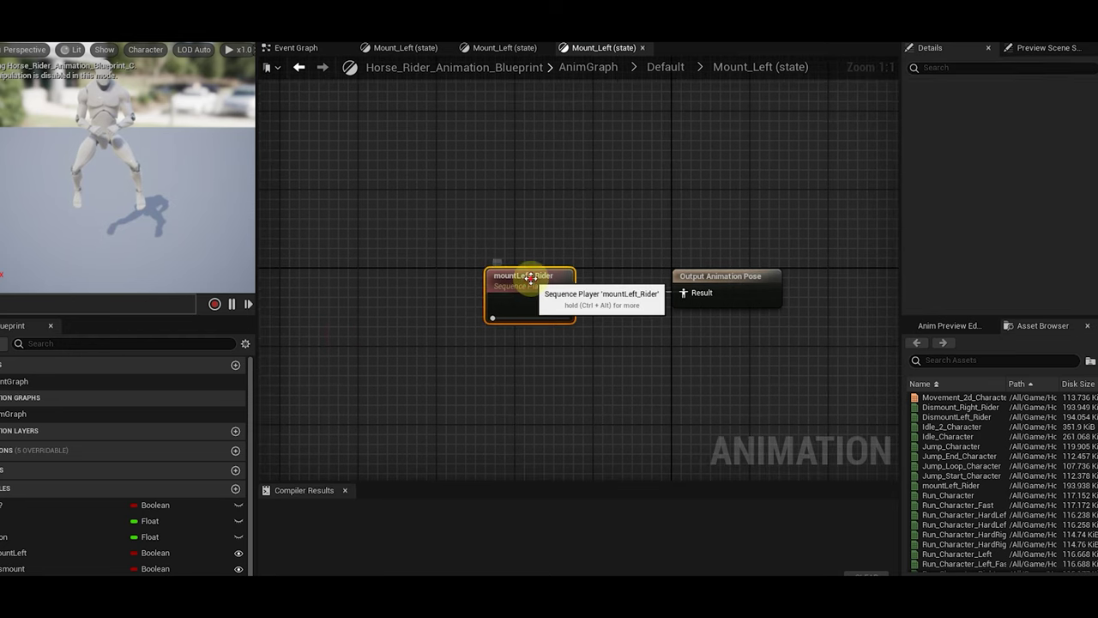
double_click(532, 283)
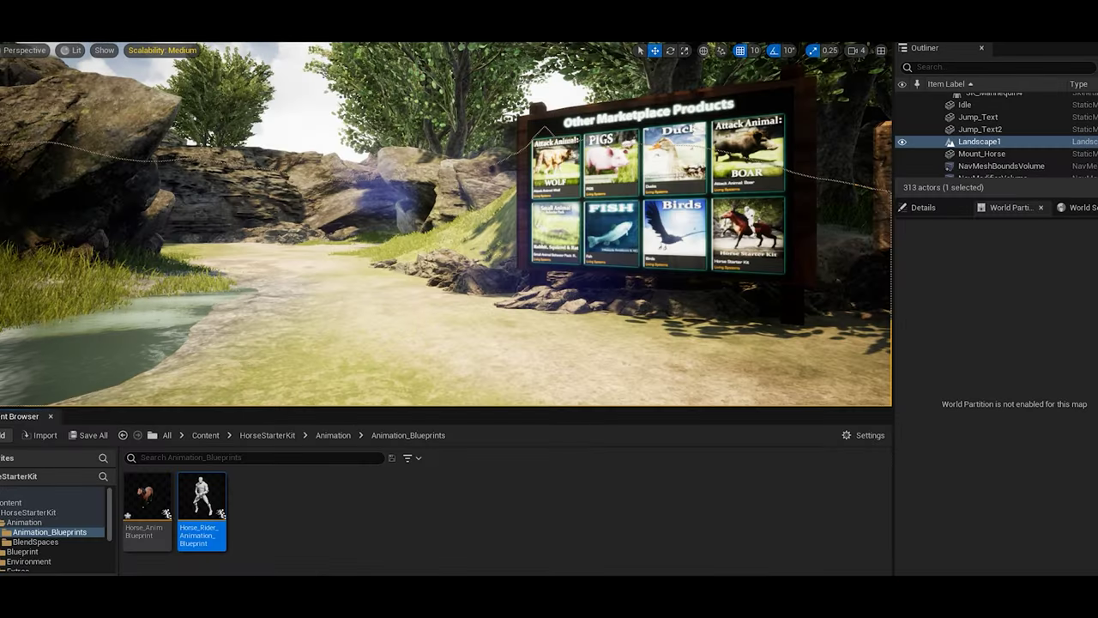
- Select the dark brown rideable horse near the call-your-horse sign in the level and open its blueprint editor
right_drag(519, 280, 175, 281)
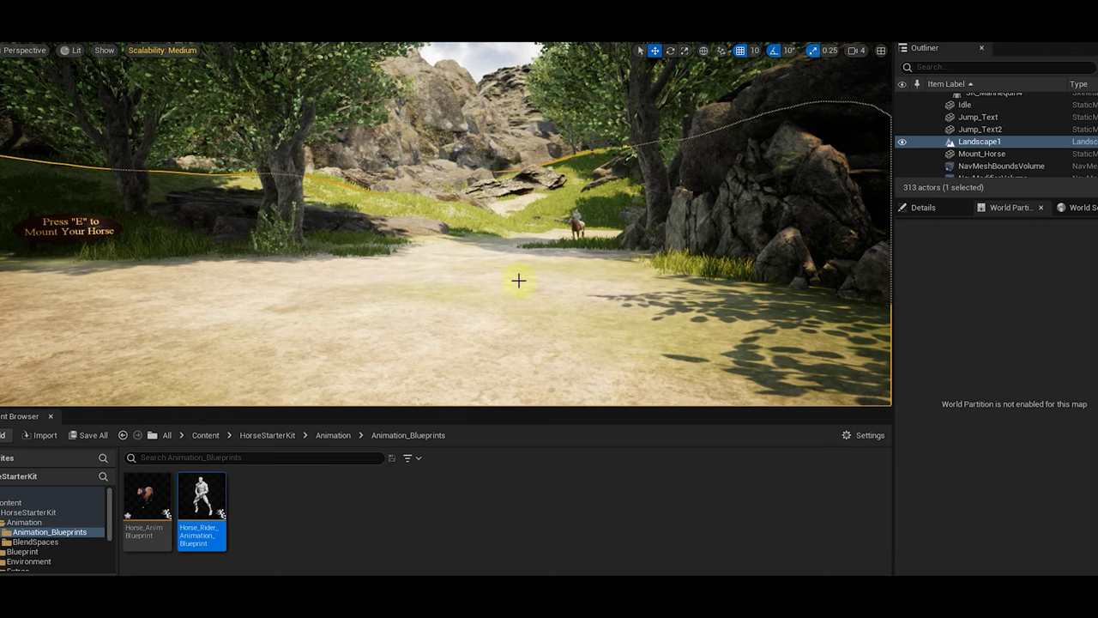
right_drag(519, 247, 522, 266)
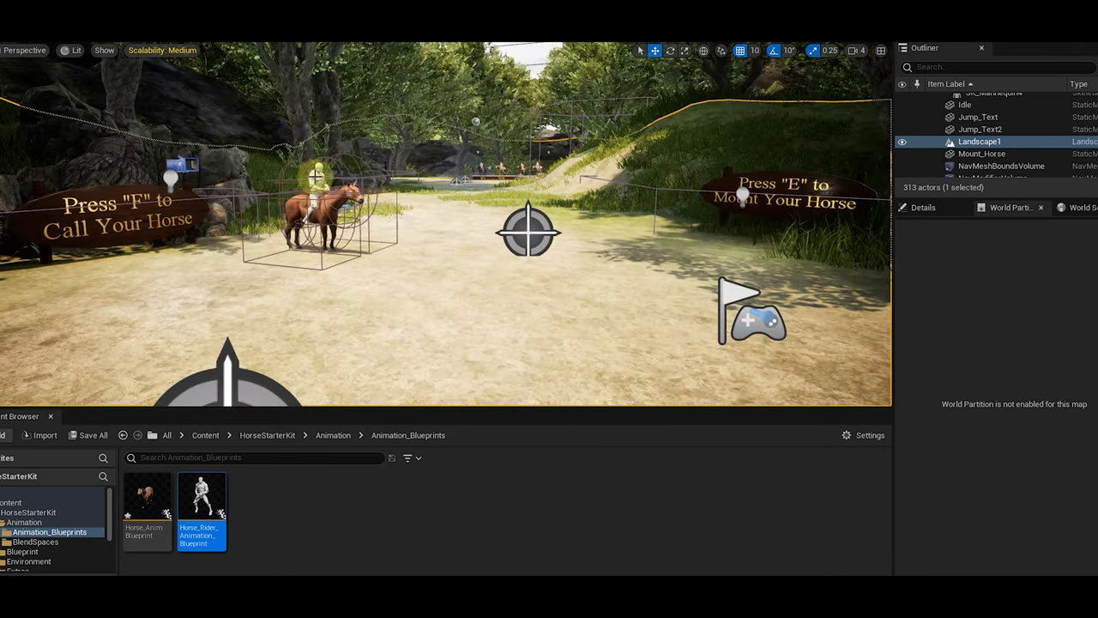
click(315, 176)
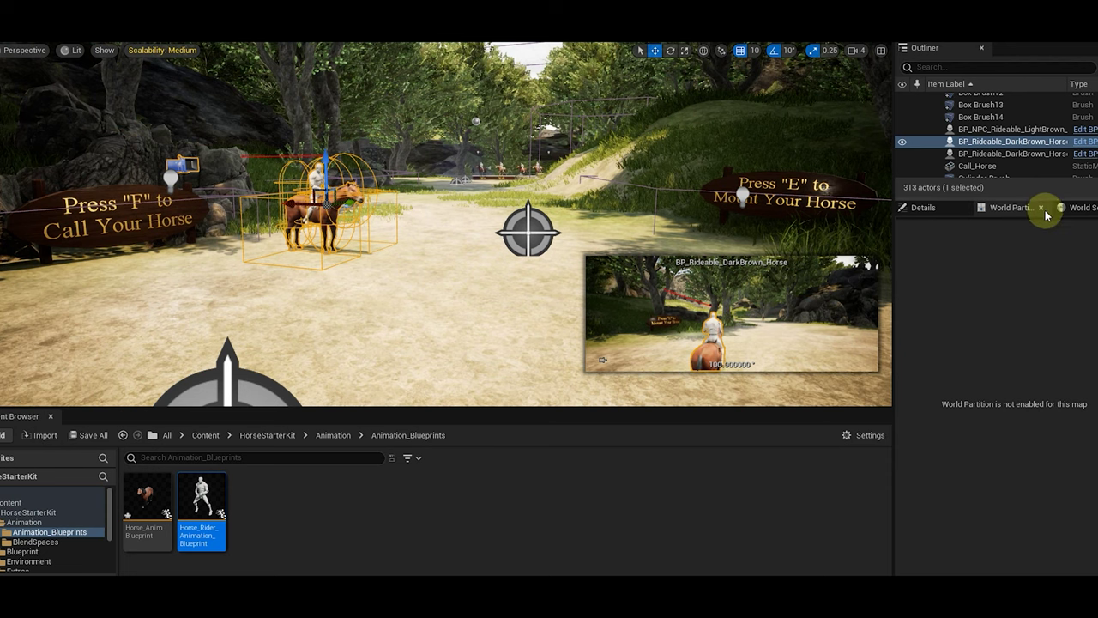
click(944, 208)
click(1088, 227)
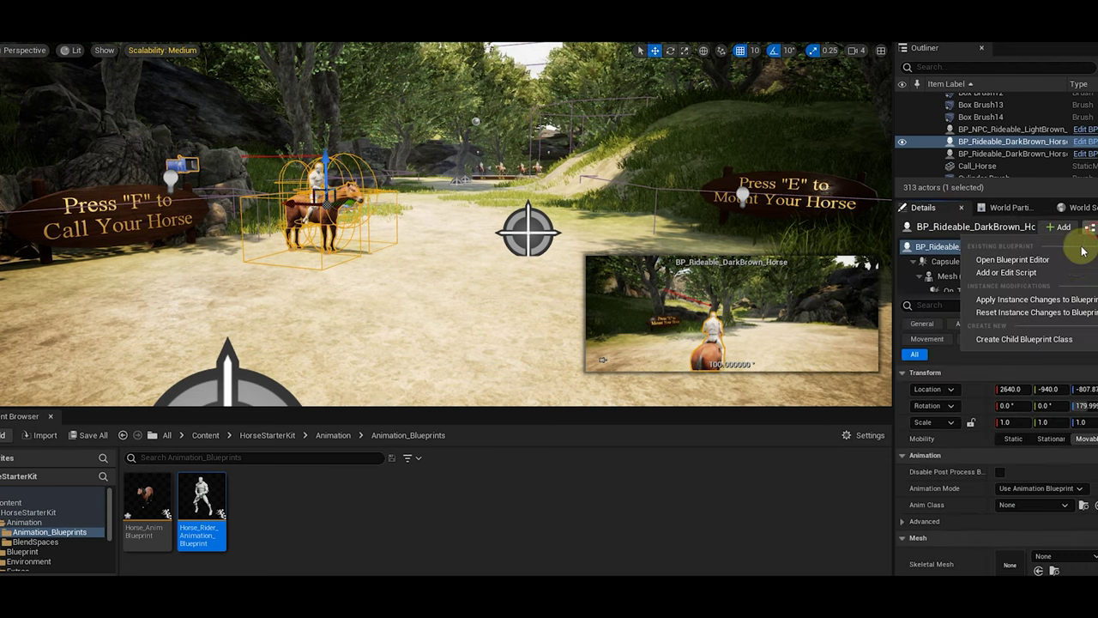
click(1077, 262)
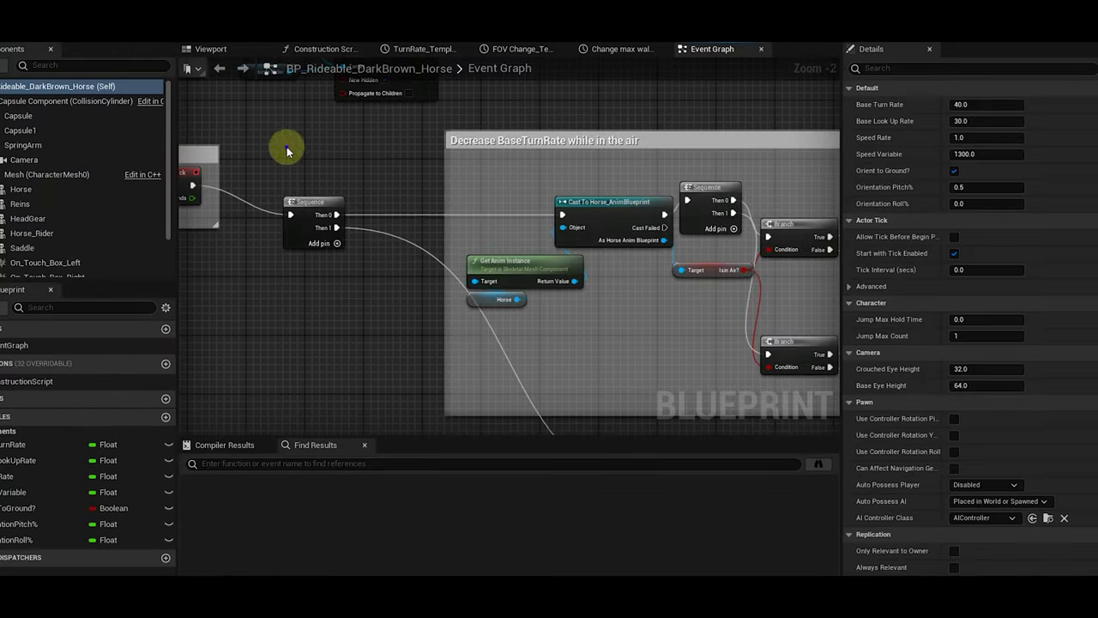
- Examine the Begin Play and Tick sections in the Event Graph of BP_Rideable_DarkBrown_Horse
right_drag(286, 151, 432, 259)
scroll(343, 167, down, 2)
right_drag(343, 166, 362, 256)
scroll(362, 256, up, 2)
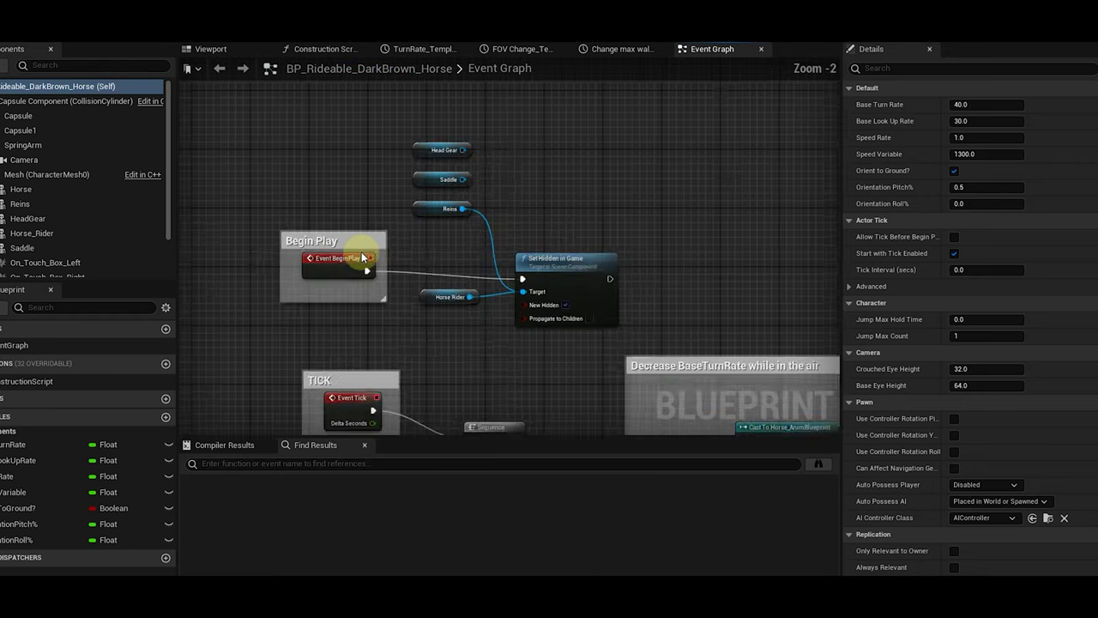
scroll(363, 257, up, 2)
- View the horse and rider in the blueprint's Viewport, and return to the Begin Play nodes in the Event Graph
click(207, 50)
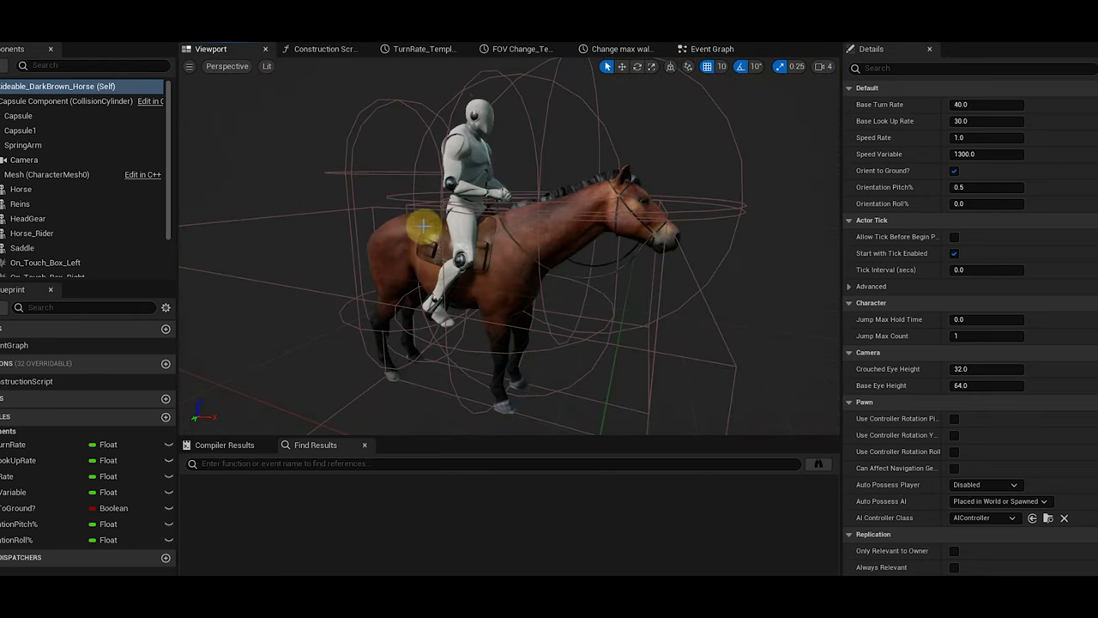
click(711, 49)
right_drag(466, 412, 420, 397)
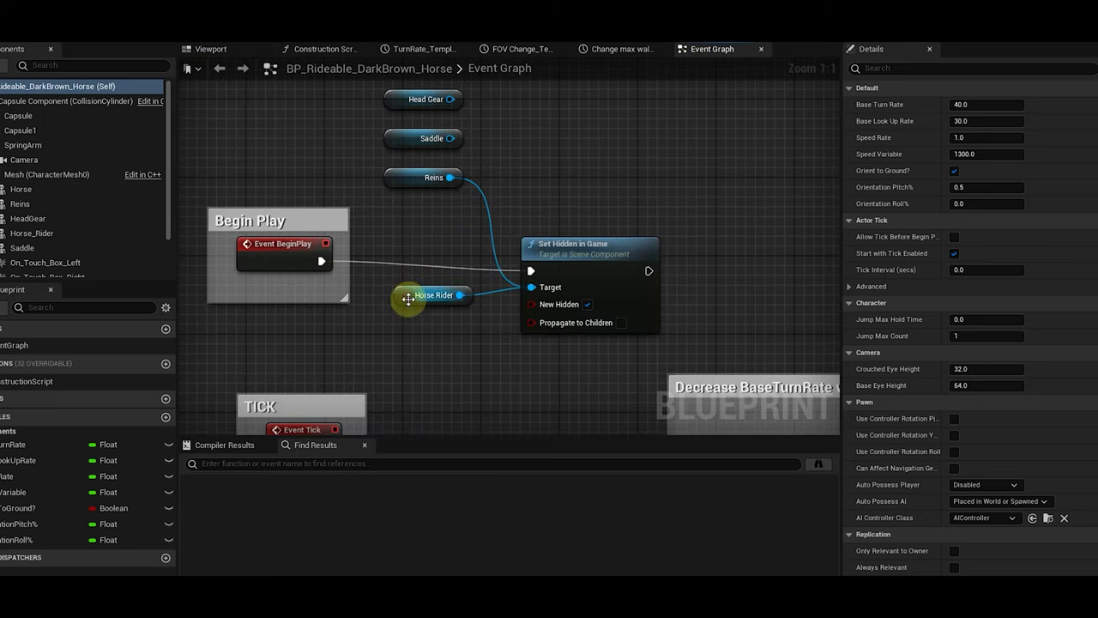
- Move the Horse Rider node up toward the Reins node, and open the Level Blueprint of the current level
drag(409, 298, 404, 241)
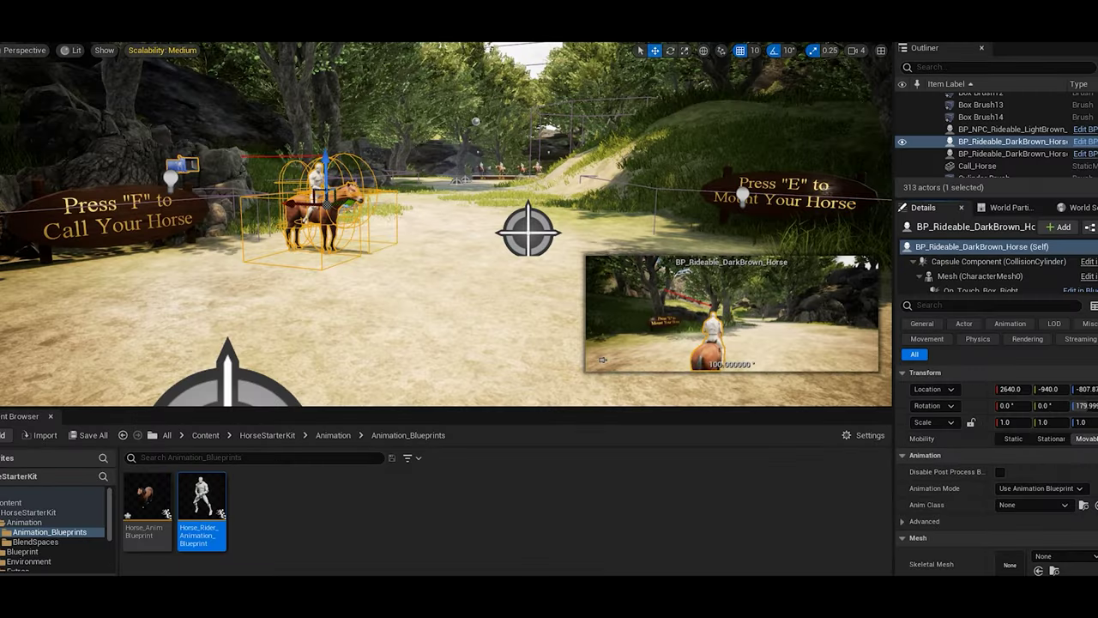
click(144, 41)
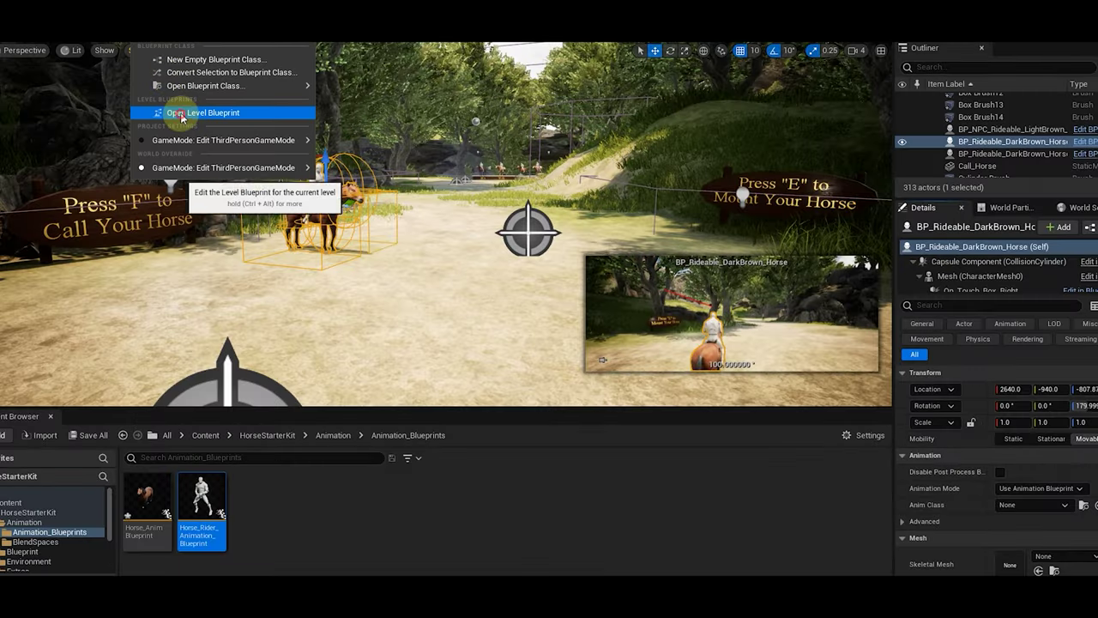
click(181, 115)
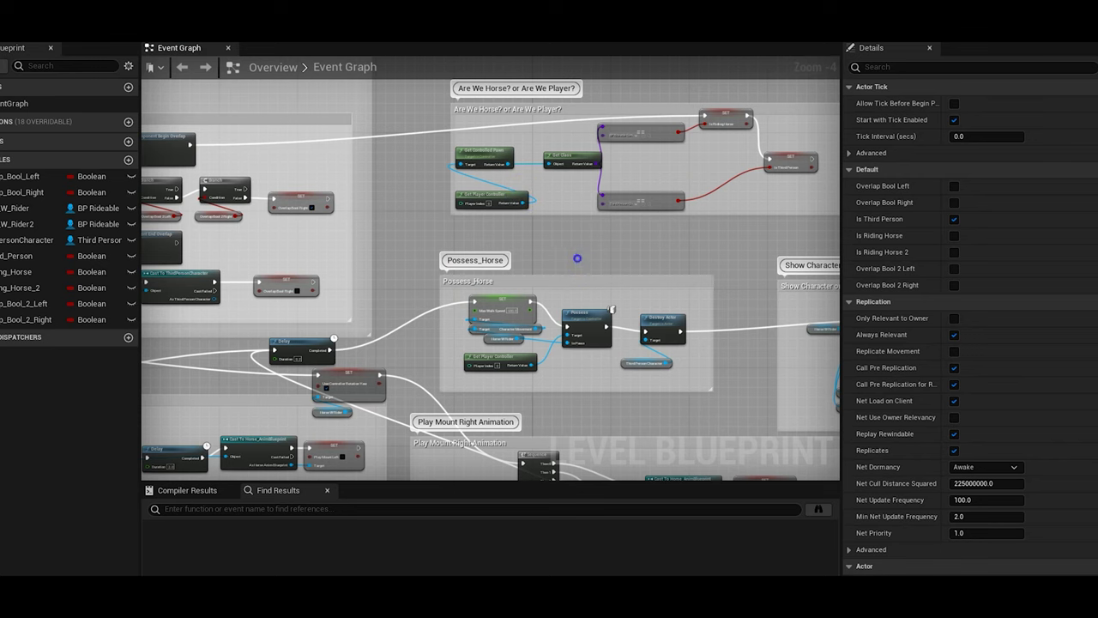
- Move the Horse W Rider node down beside the Reins and Horse Rider nodes in the Show Character on Horse section
right_drag(577, 257, 508, 215)
right_drag(670, 240, 356, 171)
scroll(600, 249, up, 4)
right_drag(530, 247, 619, 295)
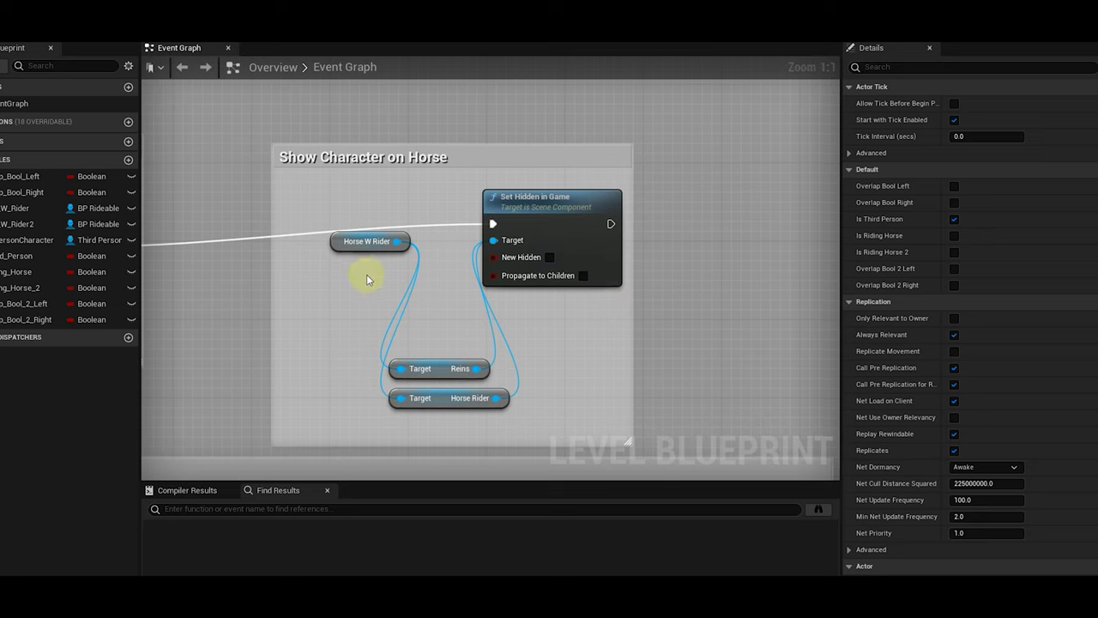
drag(341, 248, 321, 326)
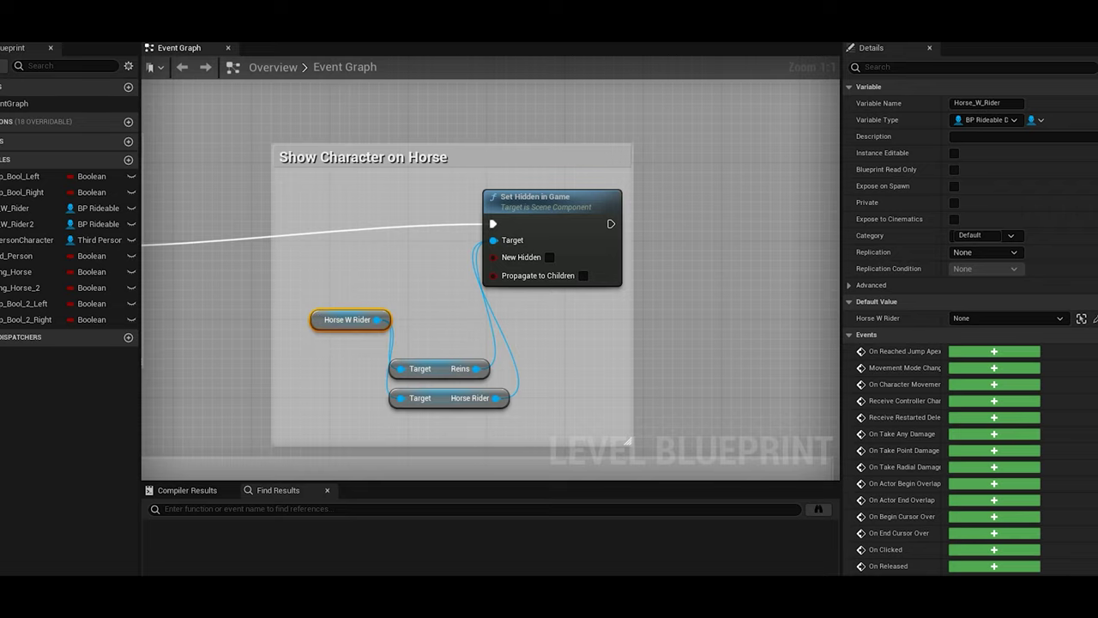
- Nudge the Set Hidden in Game node up, and widen the Show Character on Horse comment box and shift it slightly upward
drag(557, 206, 550, 199)
drag(632, 214, 682, 213)
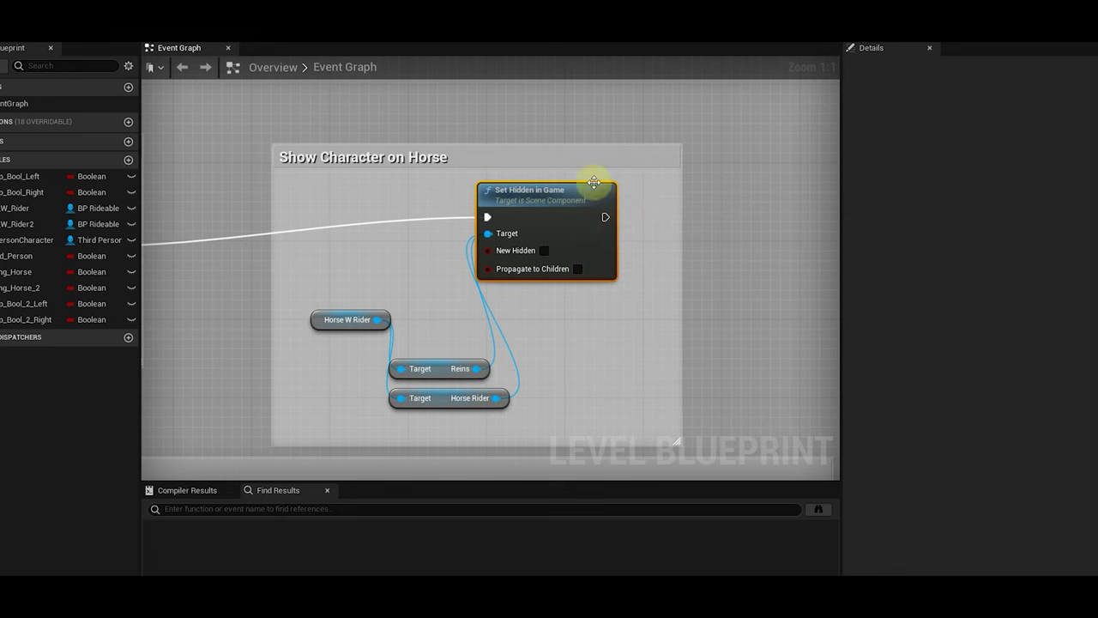
drag(569, 163, 575, 140)
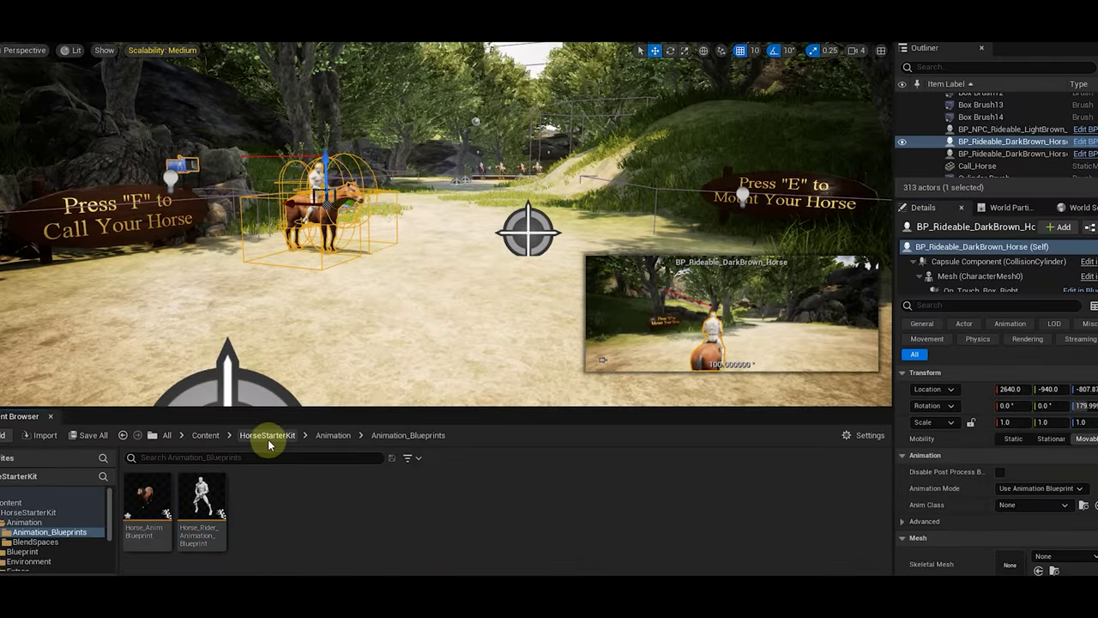
- Show the HorseStarterKit folder, and survey the mount, dismount, possession and horse-proximity sections in the Level Blueprint's Event Graph
click(267, 436)
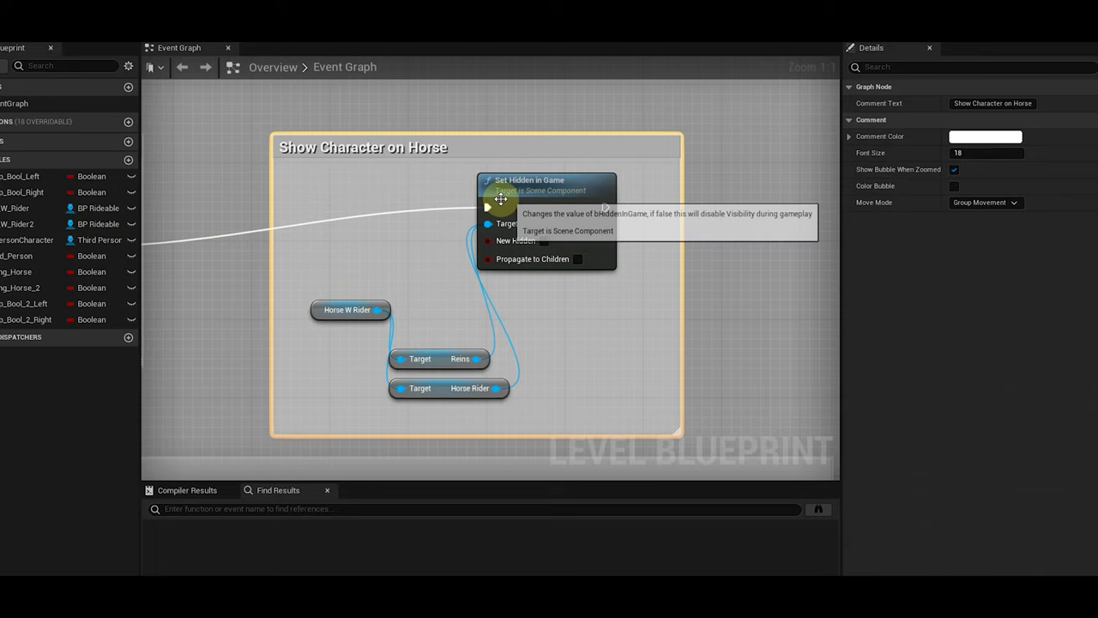
scroll(502, 199, down, 6)
right_drag(383, 314, 814, 231)
scroll(268, 344, down, 2)
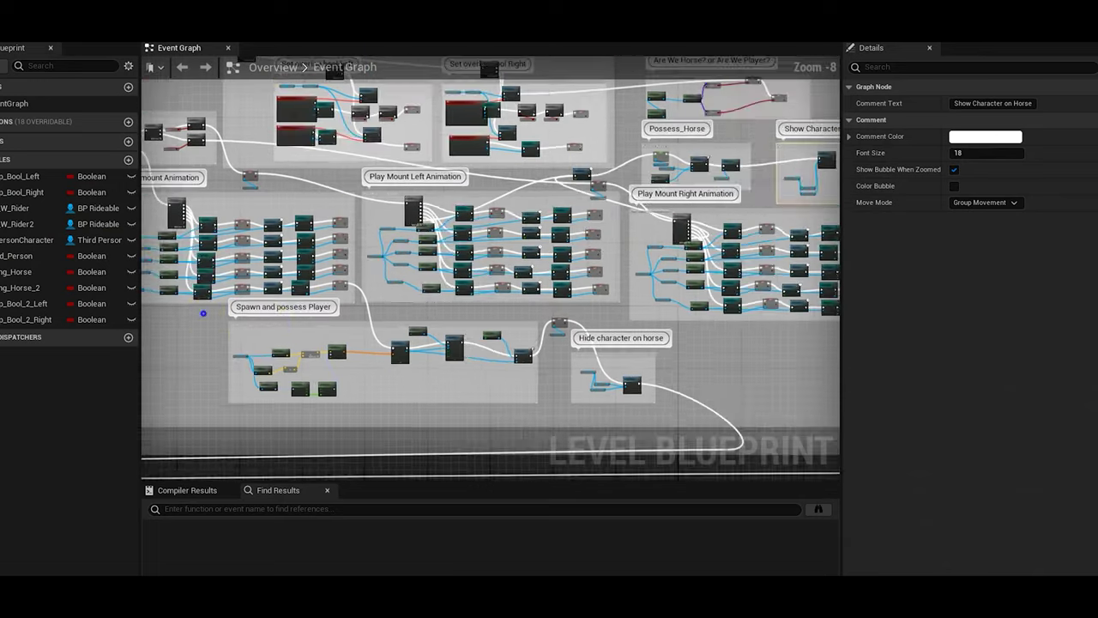
right_drag(203, 314, 626, 319)
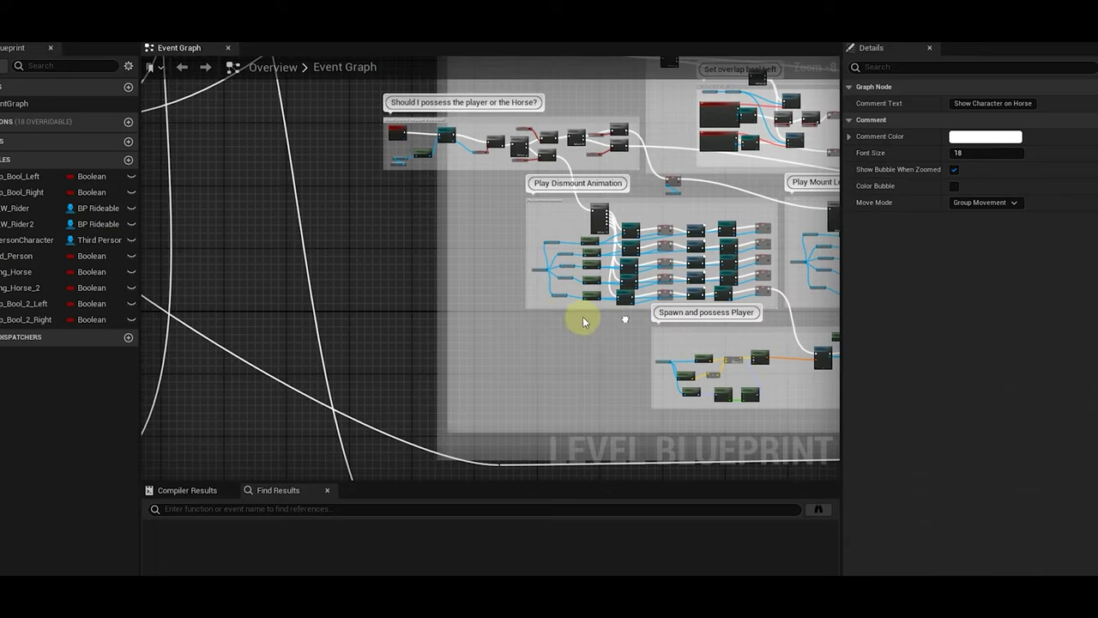
click(437, 231)
right_drag(487, 221, 146, 395)
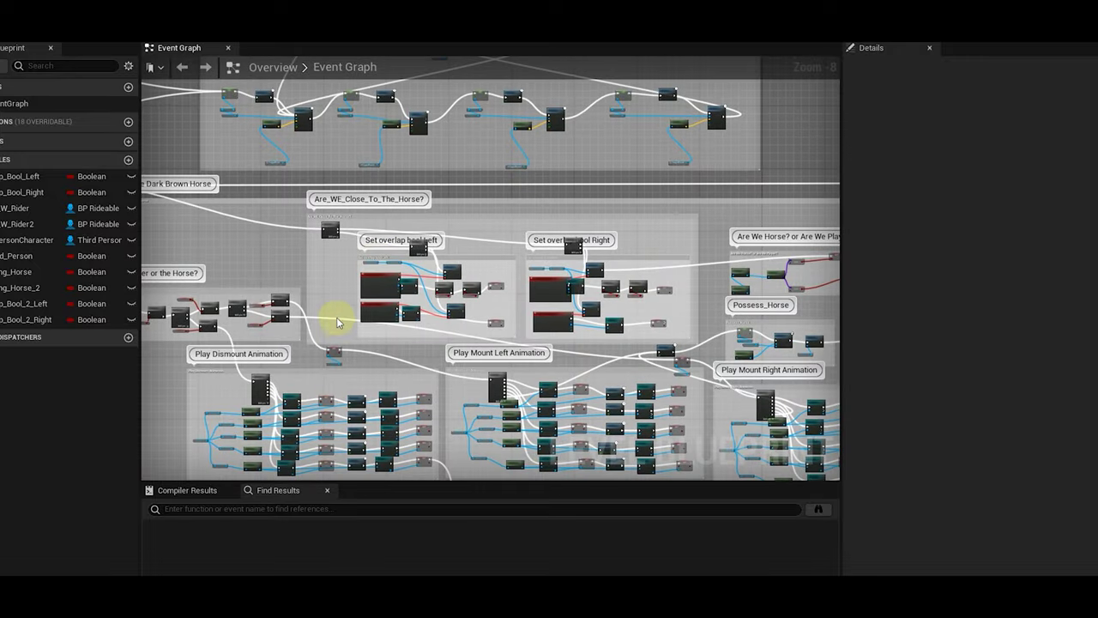
- Inspect the AI MoveTo and TargetPoint9 nodes in the NPC Horse Patrol Loop, and return to the level
scroll(337, 317, down, 4)
right_drag(519, 152, 549, 56)
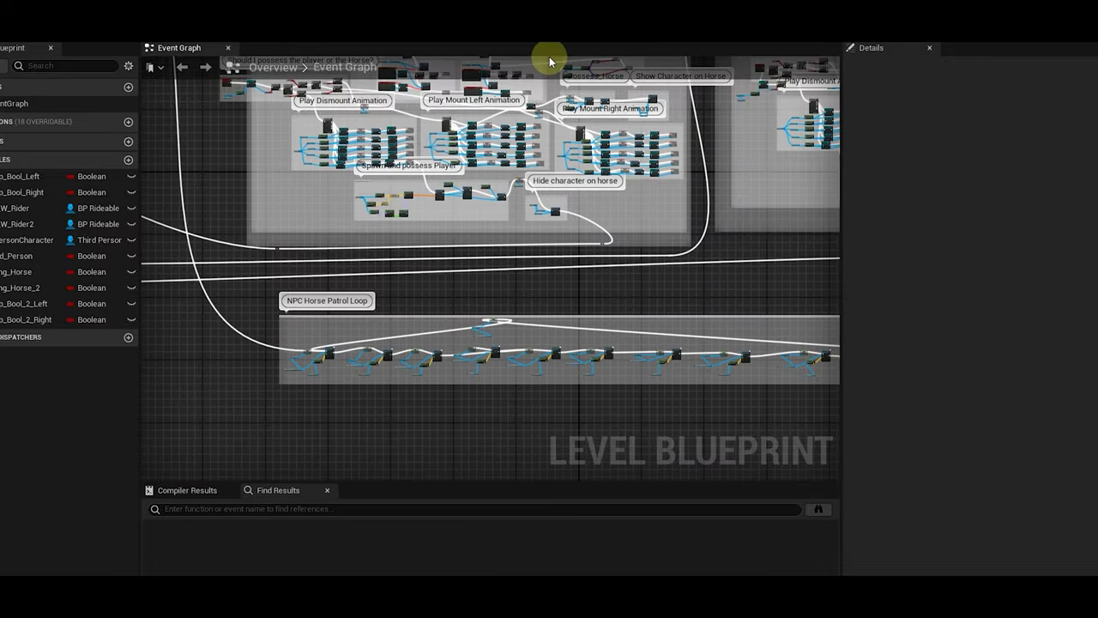
scroll(417, 389, up, 9)
right_drag(391, 315, 270, 308)
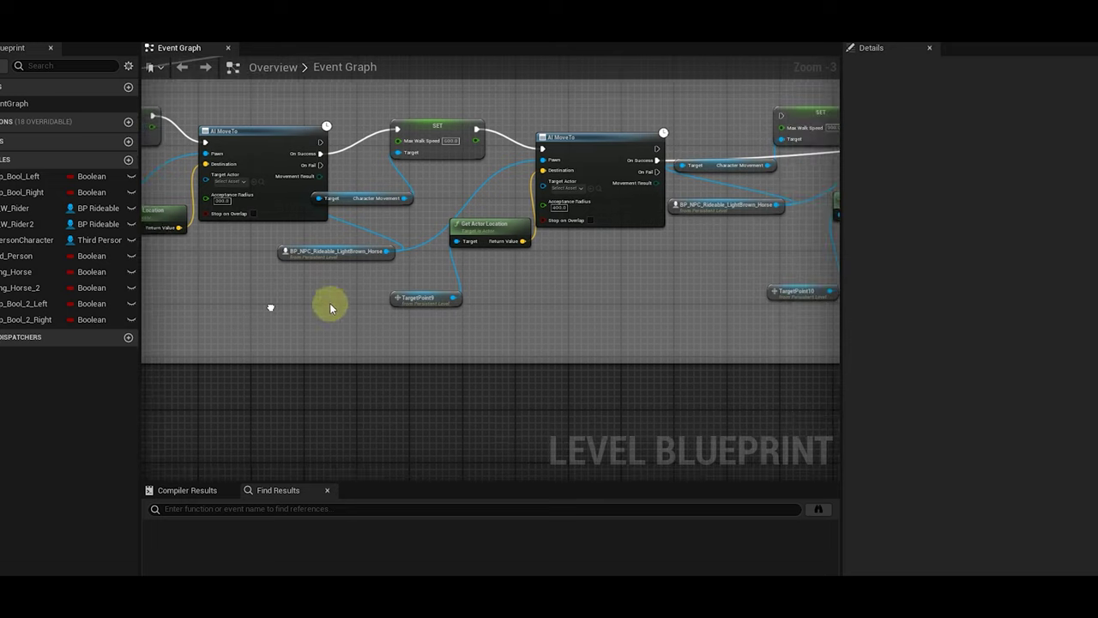
click(401, 298)
click(567, 168)
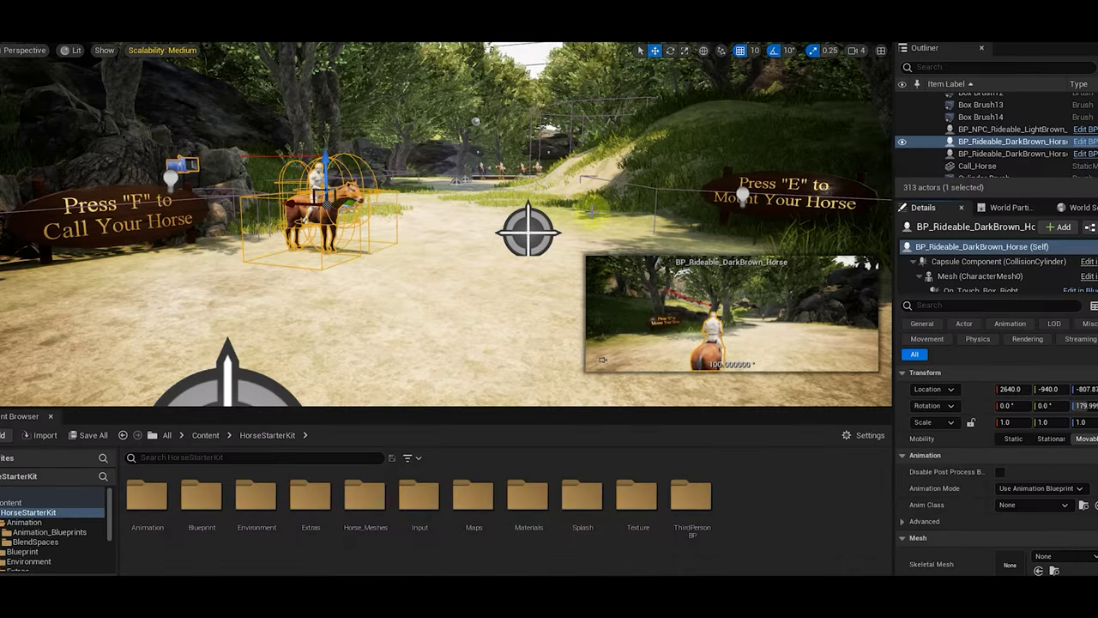
- Select TargetPoint, TargetPoint10, TargetPoint9 and TargetPoint15 in turn in the level to see where the patrol points lie
click(541, 229)
scroll(533, 277, down, 5)
right_drag(532, 278, 454, 313)
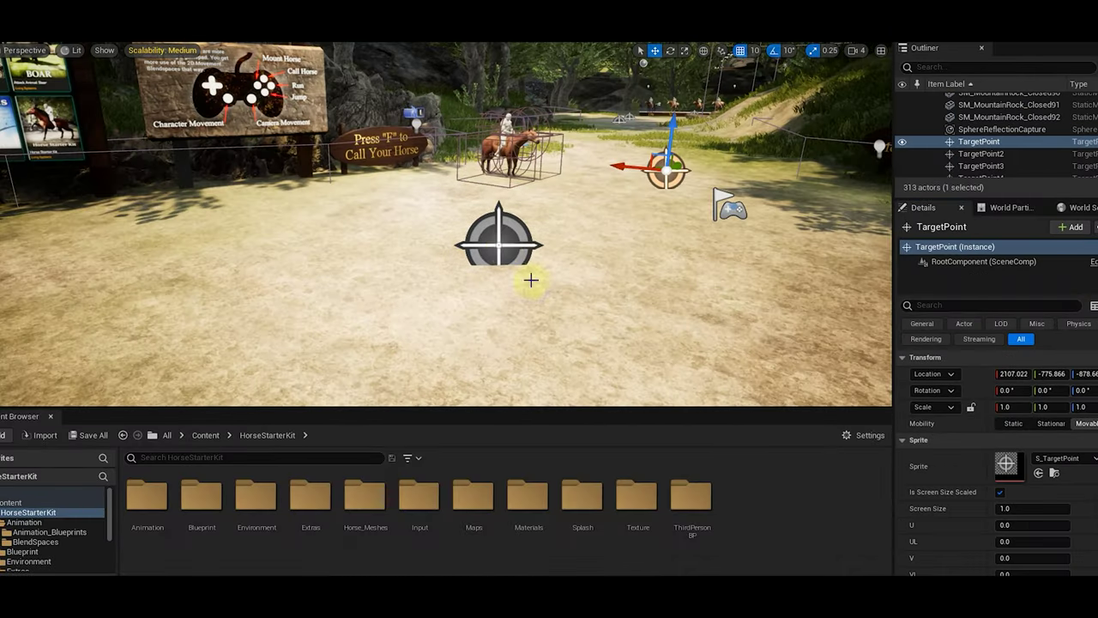
click(499, 244)
right_drag(684, 262, 555, 249)
scroll(1084, 161, down, 2)
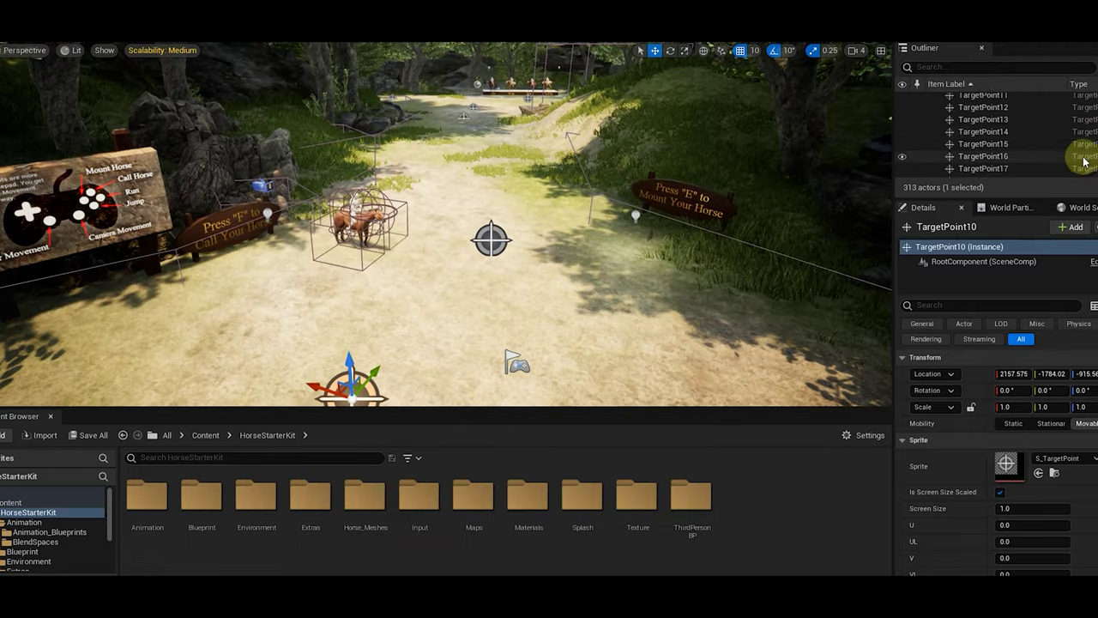
scroll(1084, 161, down, 3)
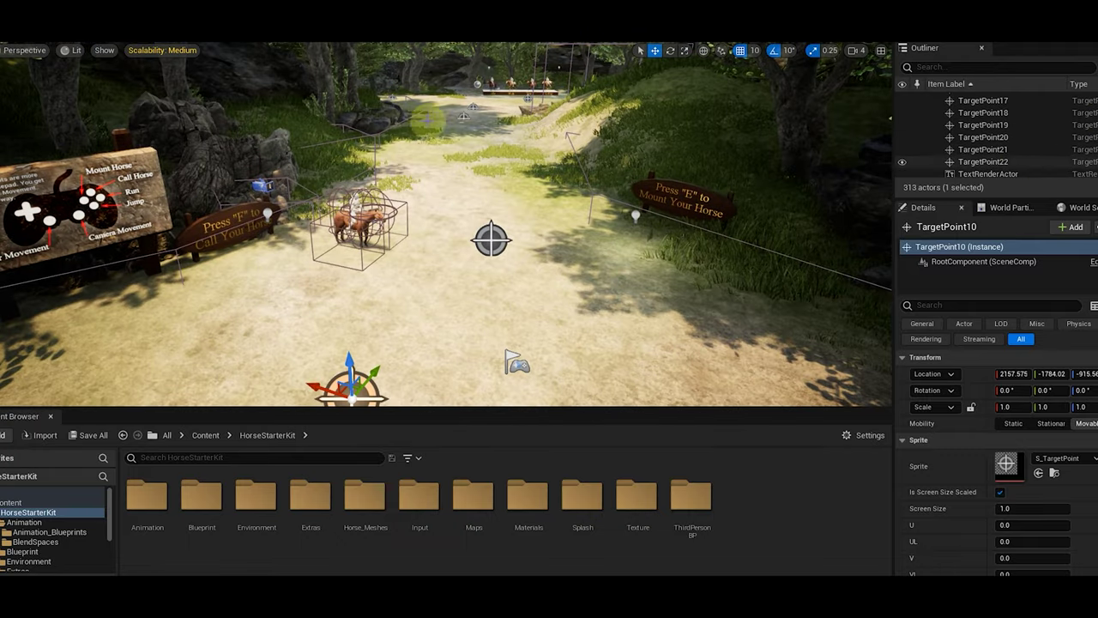
click(463, 114)
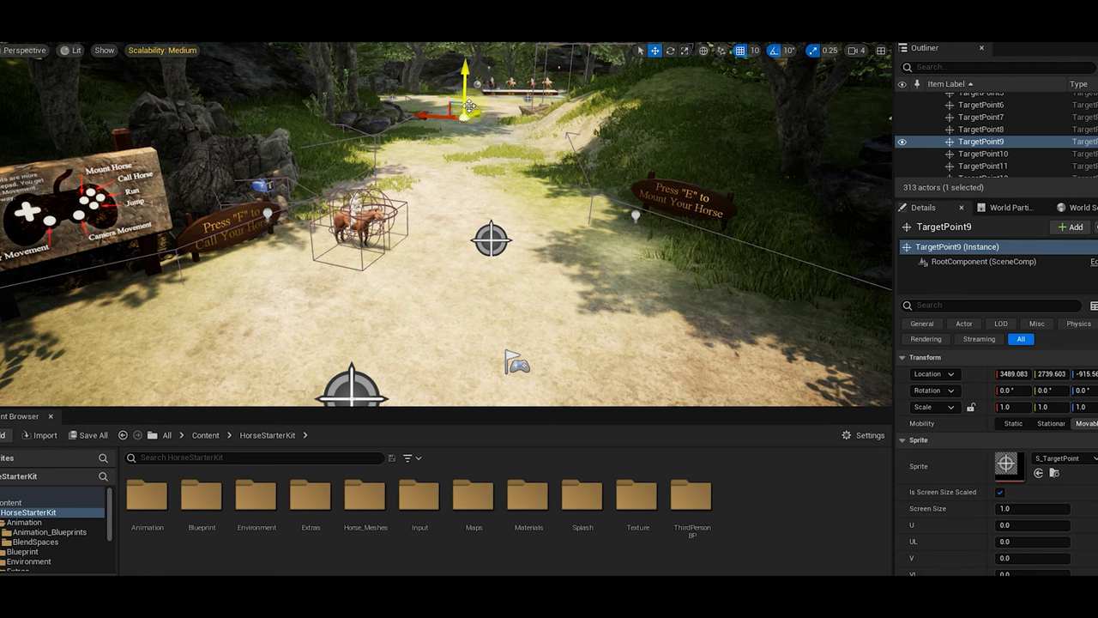
click(469, 105)
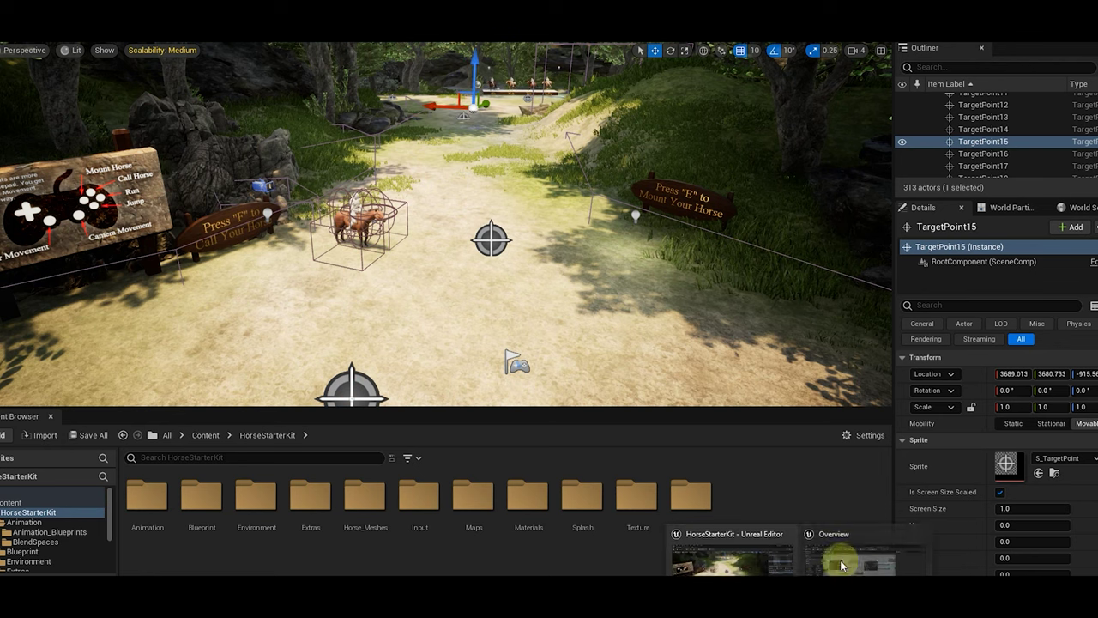
- Return to the Level Blueprint and view the whole chain of patrol nodes in the NPC Horse Patrol Loop
click(842, 562)
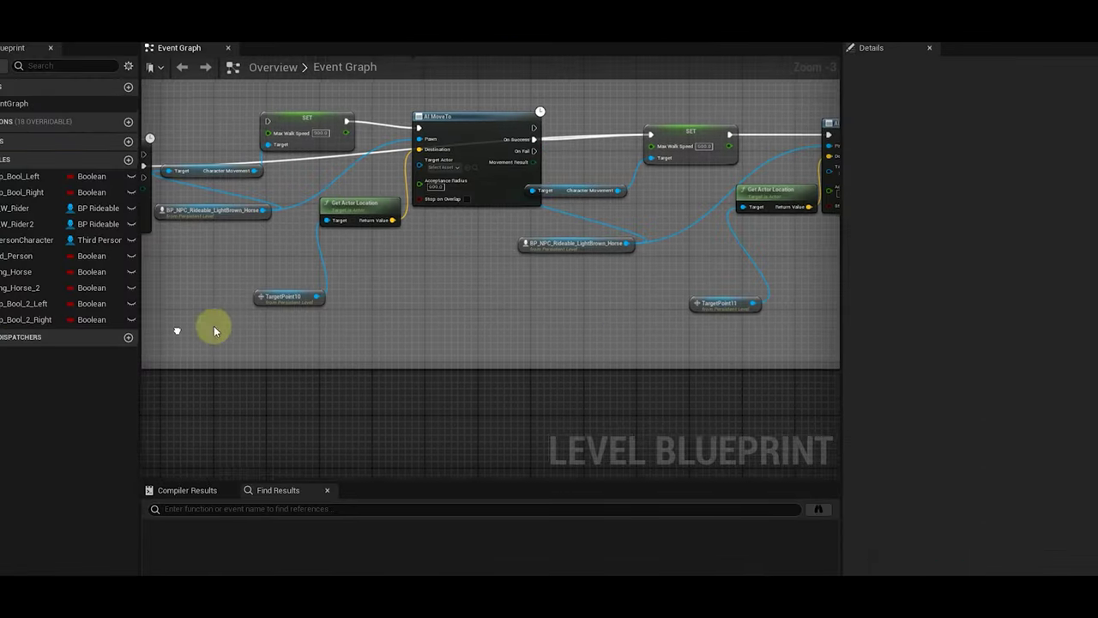
scroll(778, 338, down, 3)
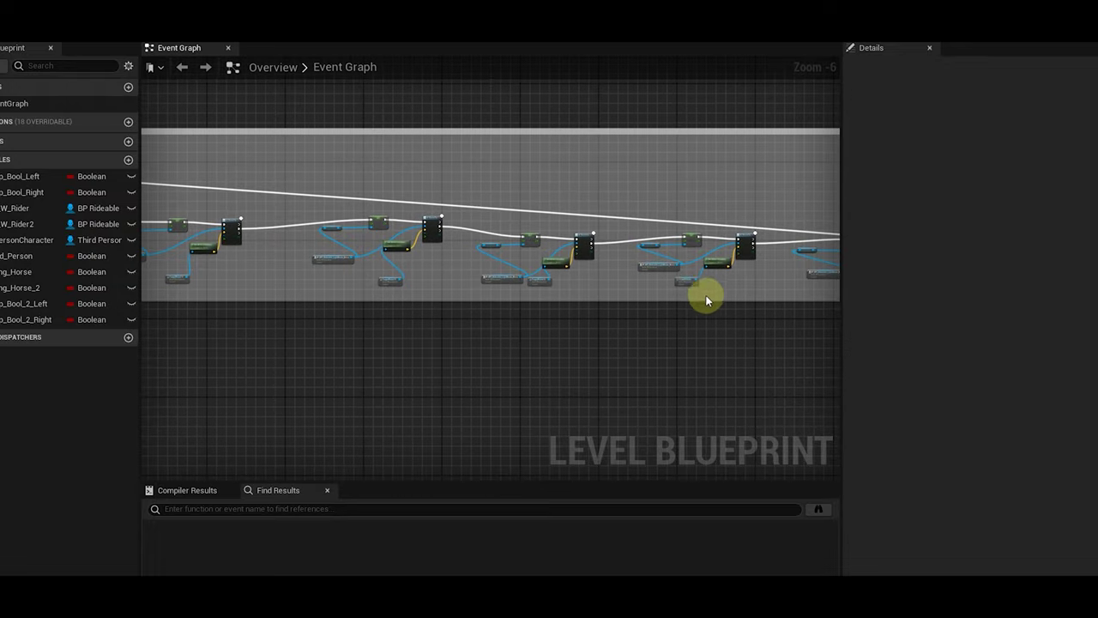
scroll(707, 301, down, 5)
scroll(643, 265, up, 2)
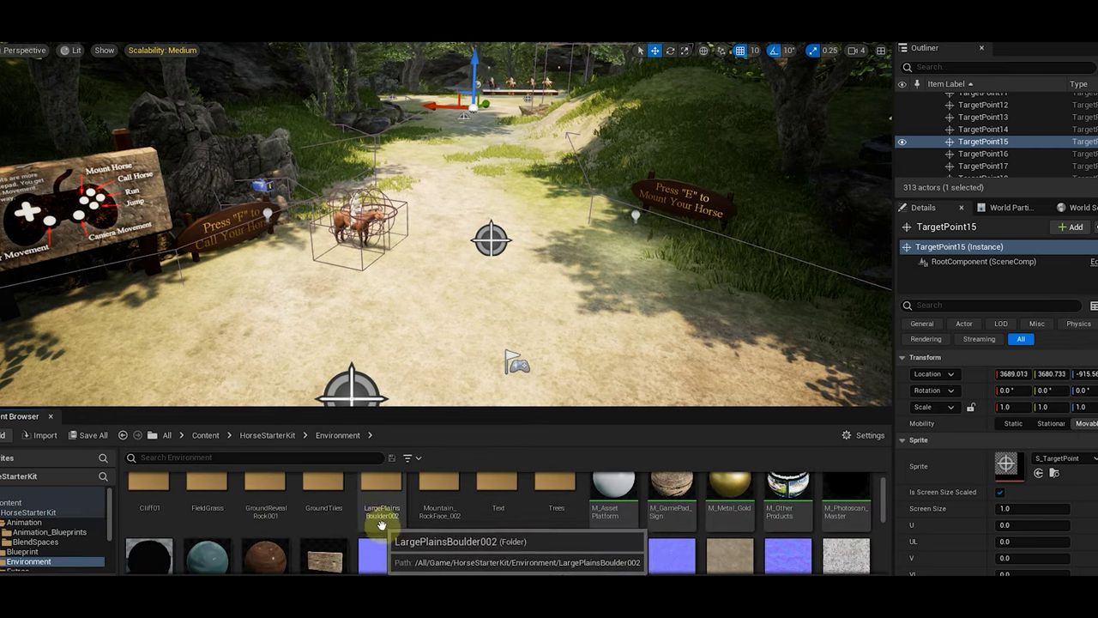
- Browse the Environment folder's subfolders and materials, and go back to the HorseStarterKit folder
scroll(332, 490, down, 2)
scroll(317, 481, up, 2)
click(267, 435)
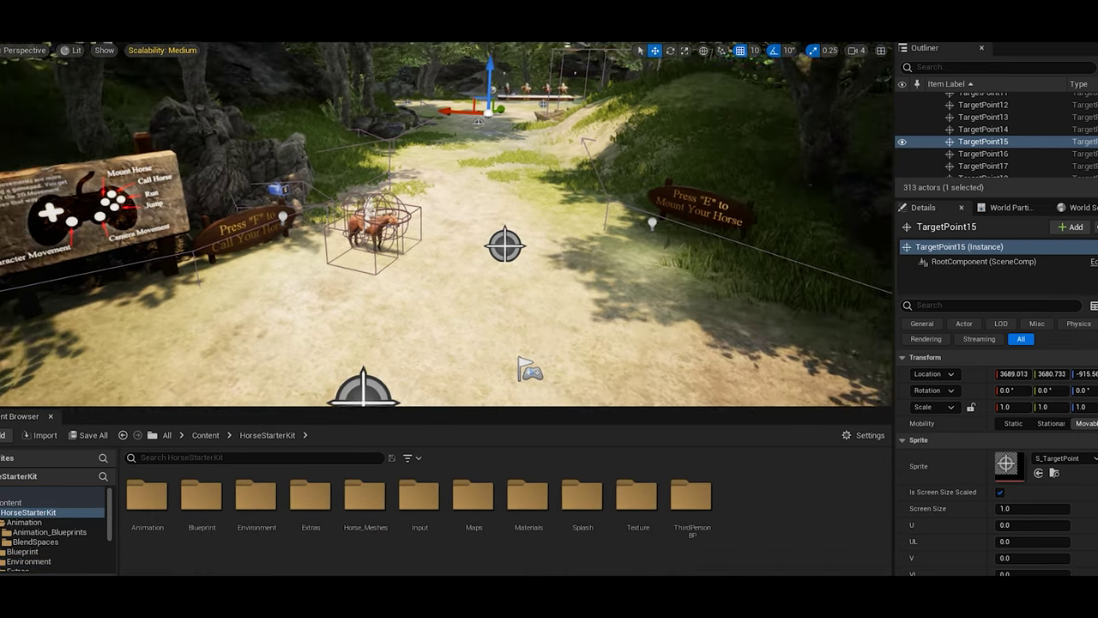
- View the dark brown rideable horse and its rider up close from the side in the level
right_drag(446, 224, 712, 214)
right_drag(574, 263, 729, 301)
key(p)
right_drag(446, 223, 652, 253)
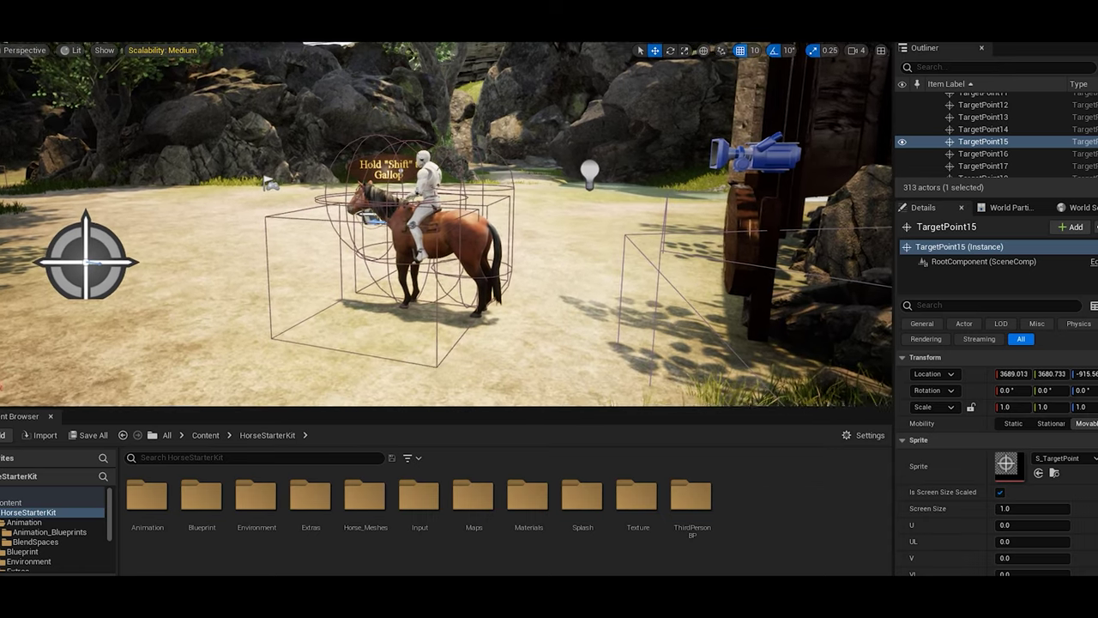
drag(447, 257, 399, 197)
right_drag(446, 223, 433, 266)
middle_drag(433, 266, 423, 210)
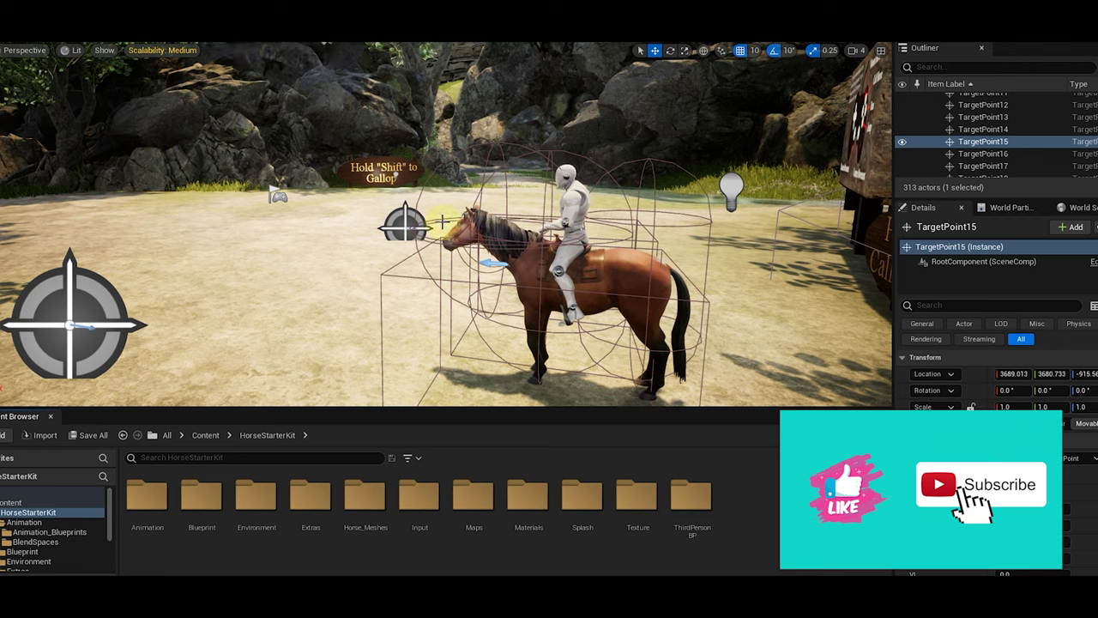
mouse_move(684, 587)
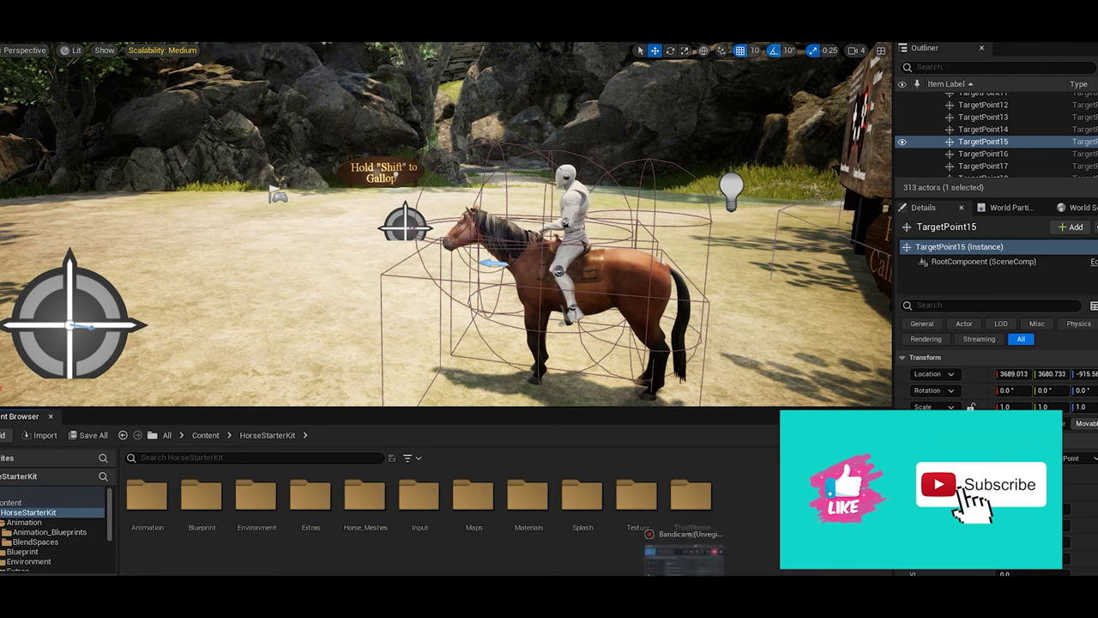